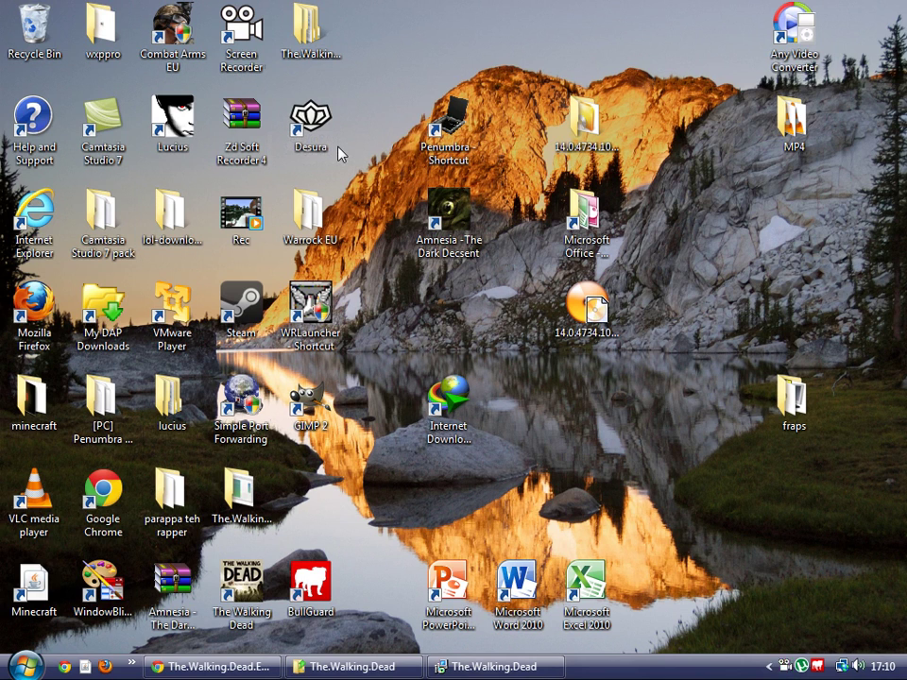
Step: Reveal the hidden notification-area icons and clear the desktop icon selection
{"action": "left_click_drag", "start_coordinate": [359, 154], "coordinate": [397, 314]}
{"action": "left_click", "coordinate": [770, 666]}
{"action": "left_click_drag", "start_coordinate": [324, 130], "coordinate": [291, 162]}
{"action": "left_click", "coordinate": [395, 189]}
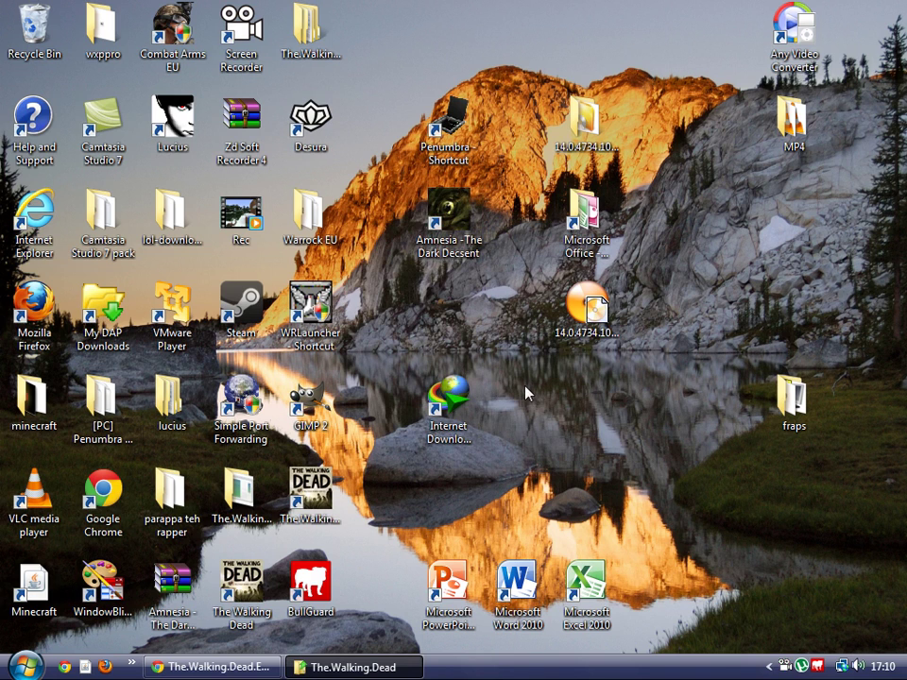
Step: Restore the Chrome window and briefly check the extra bookmarks list
{"action": "left_click", "coordinate": [213, 667]}
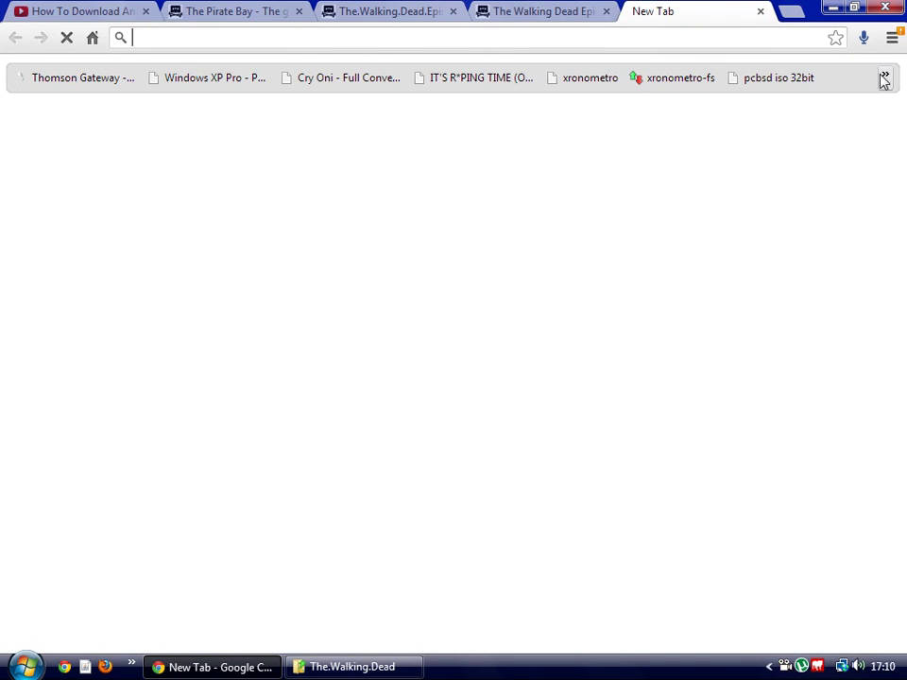
{"action": "left_click", "coordinate": [883, 79]}
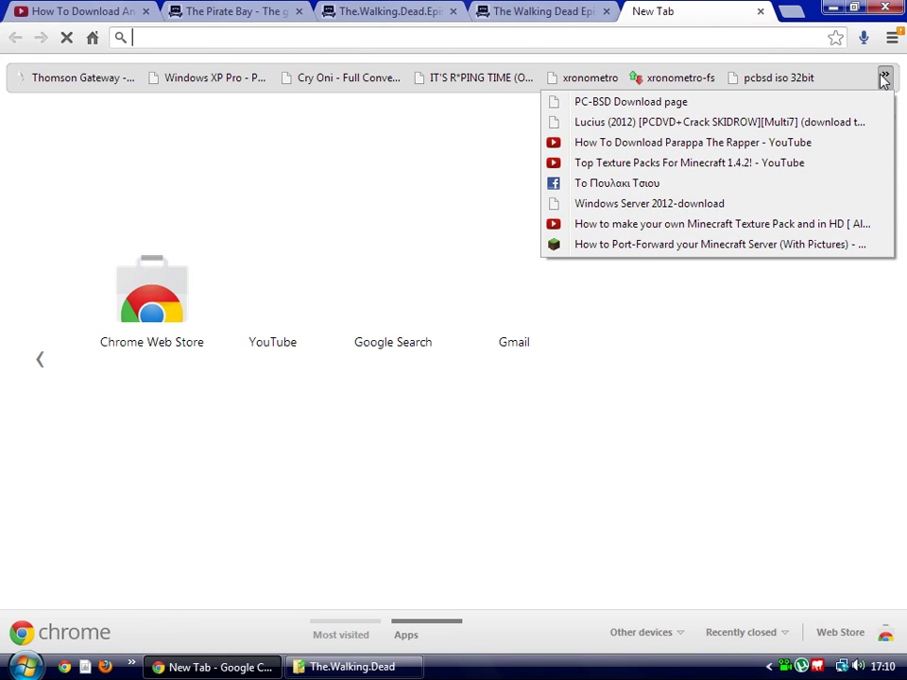
{"action": "left_click", "coordinate": [883, 78]}
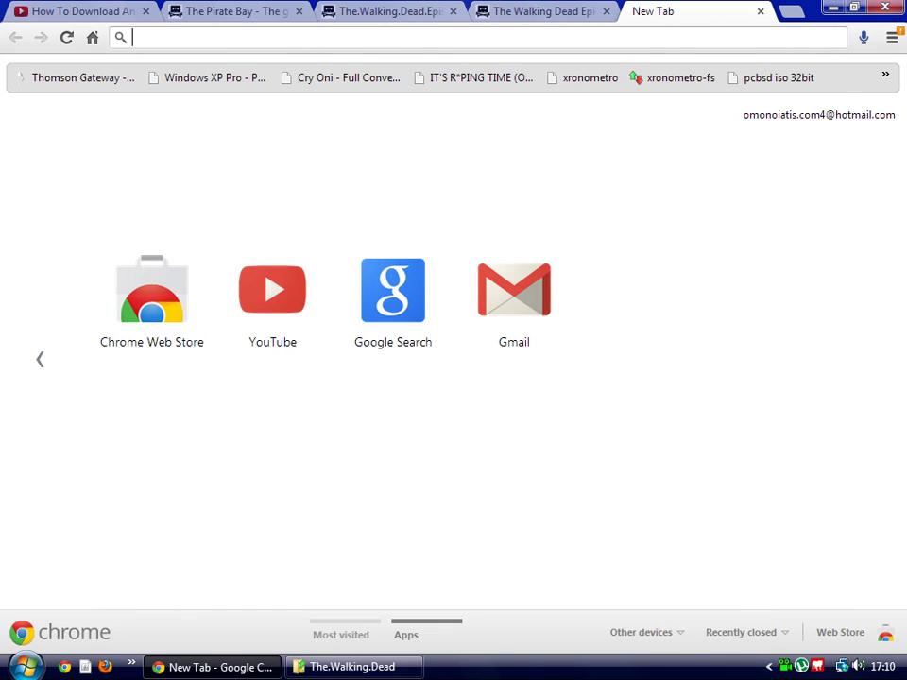
{"action": "type", "text": "moddb.com"}
{"action": "key", "text": "Delete"}
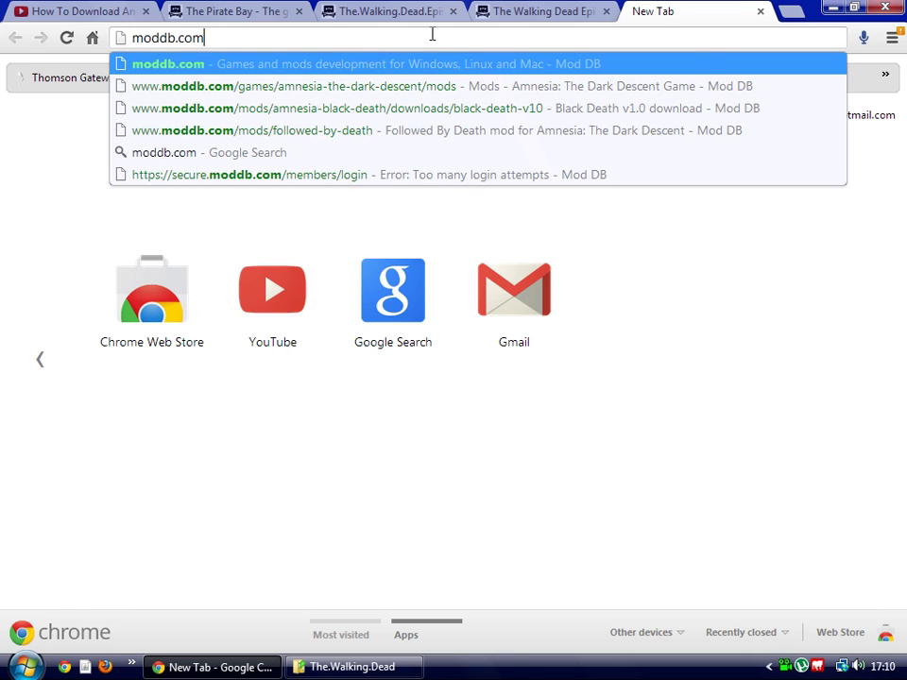
{"action": "key", "text": "Down"}
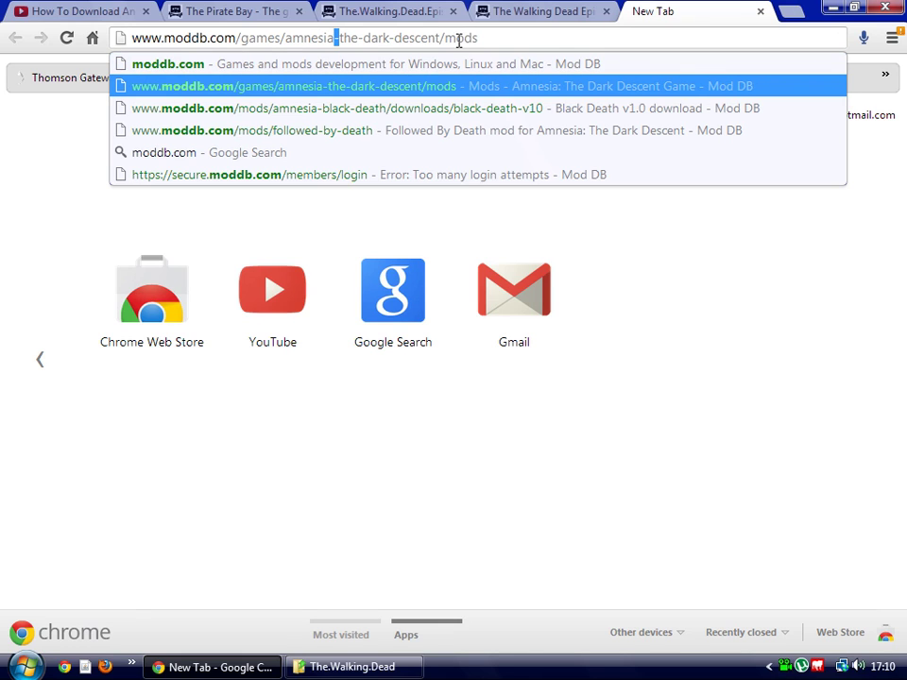
{"action": "left_click_drag", "start_coordinate": [445, 38], "coordinate": [500, 36]}
{"action": "left_click", "coordinate": [518, 36]}
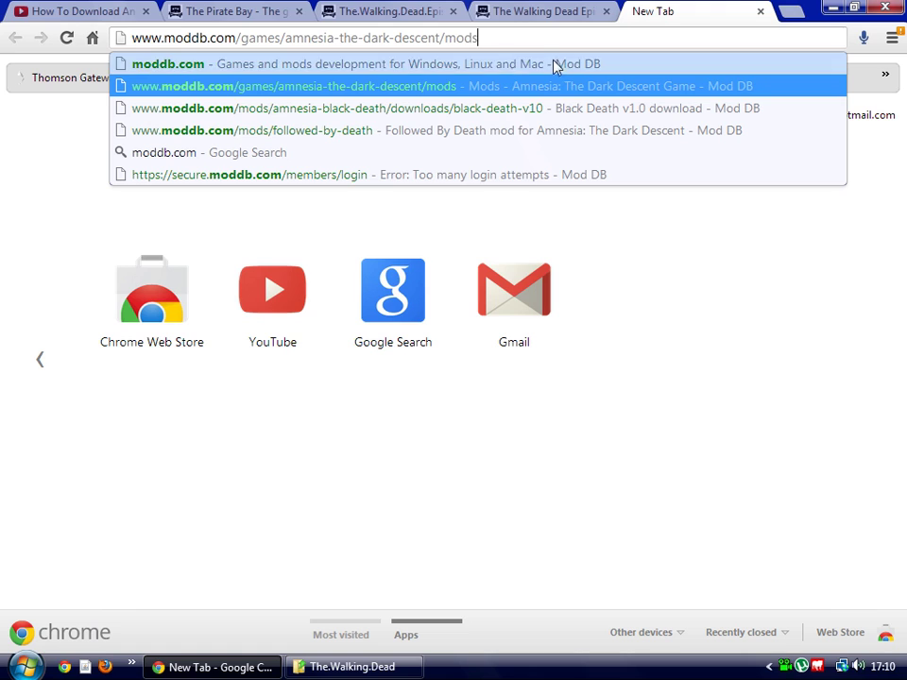
{"action": "key", "text": "Return"}
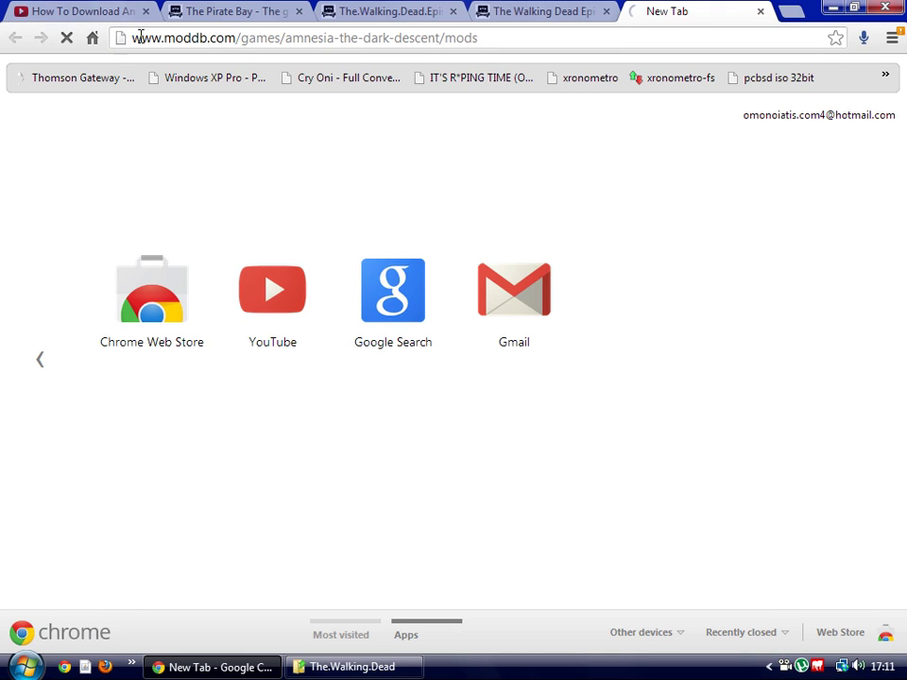
Step: Restore The.Walking.Dead folder window, then minimize it to reveal the ModDB mods page
{"action": "left_click", "coordinate": [351, 667]}
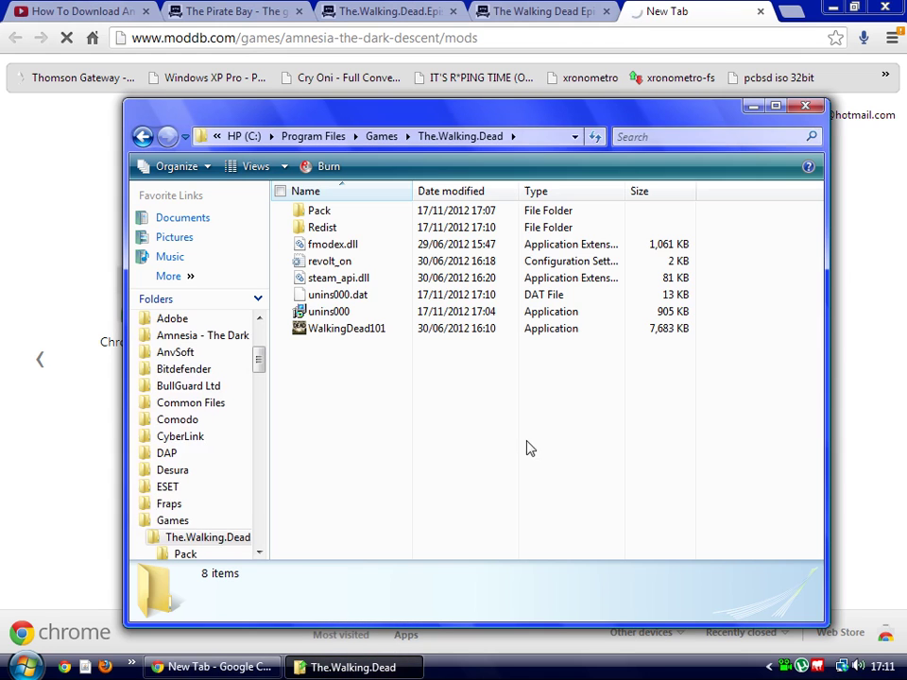
{"action": "left_click", "coordinate": [753, 106]}
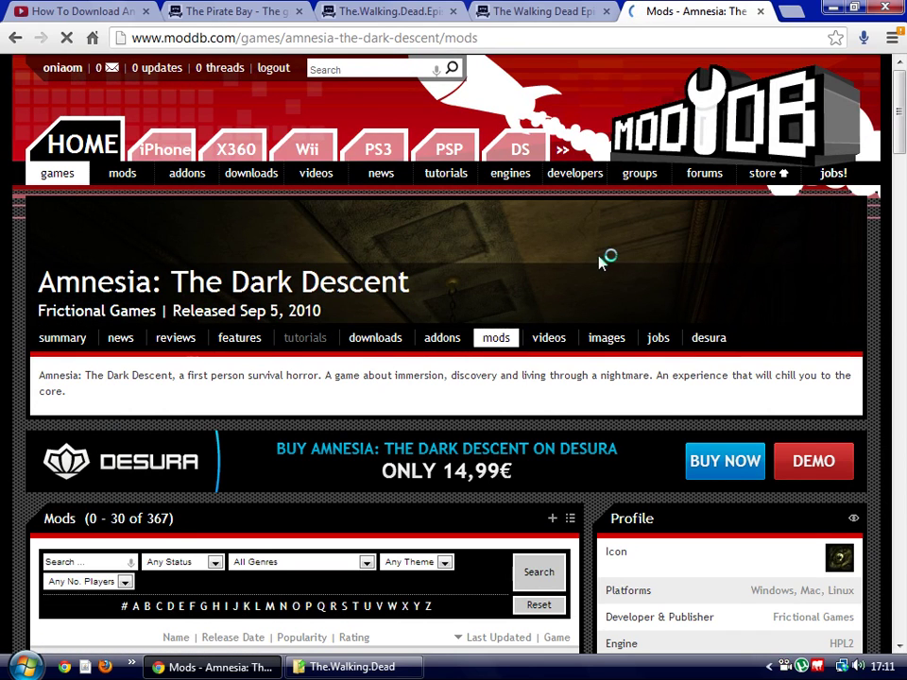
{"action": "mouse_move", "coordinate": [898, 132]}
{"action": "left_mouse_down"}
{"action": "mouse_move", "coordinate": [899, 181]}
{"action": "mouse_move", "coordinate": [901, 134]}
{"action": "left_mouse_up"}
{"action": "scroll", "coordinate": [900, 134], "scroll_direction": "down", "scroll_amount": 3}
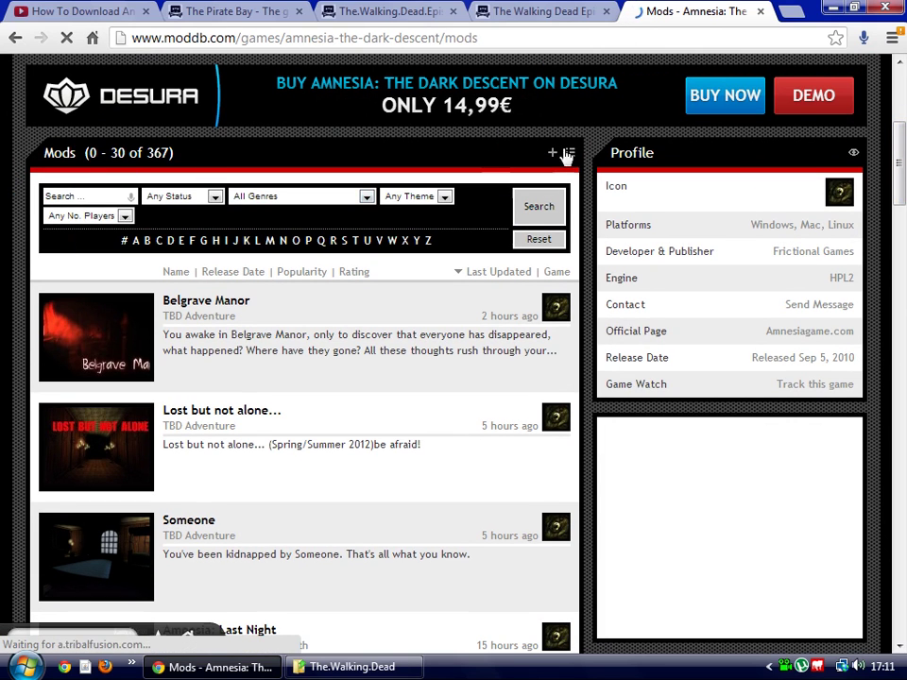
{"action": "scroll", "coordinate": [585, 226], "scroll_direction": "up", "scroll_amount": 4}
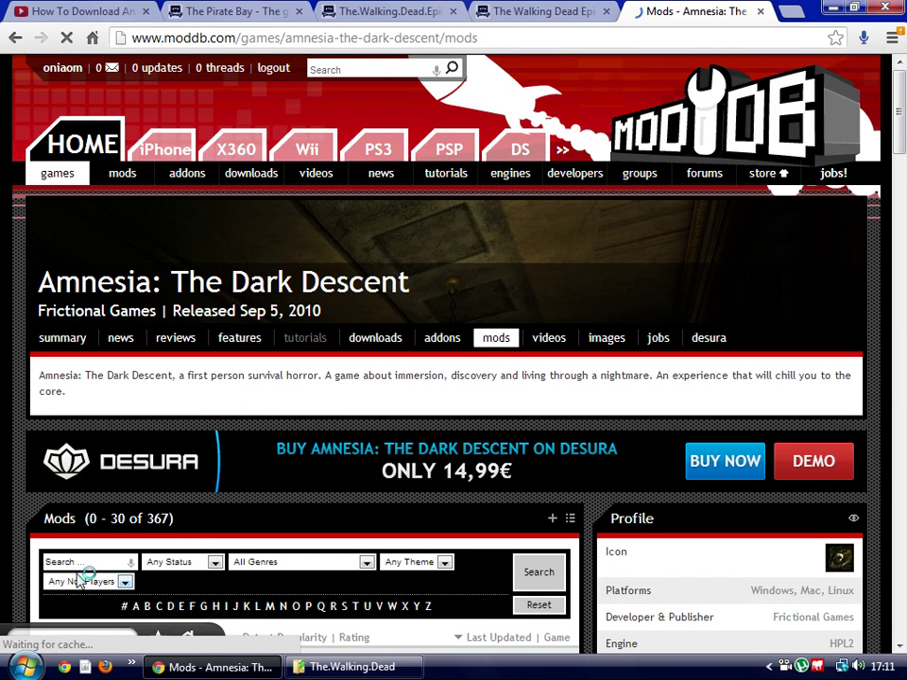
{"action": "left_click", "coordinate": [75, 561]}
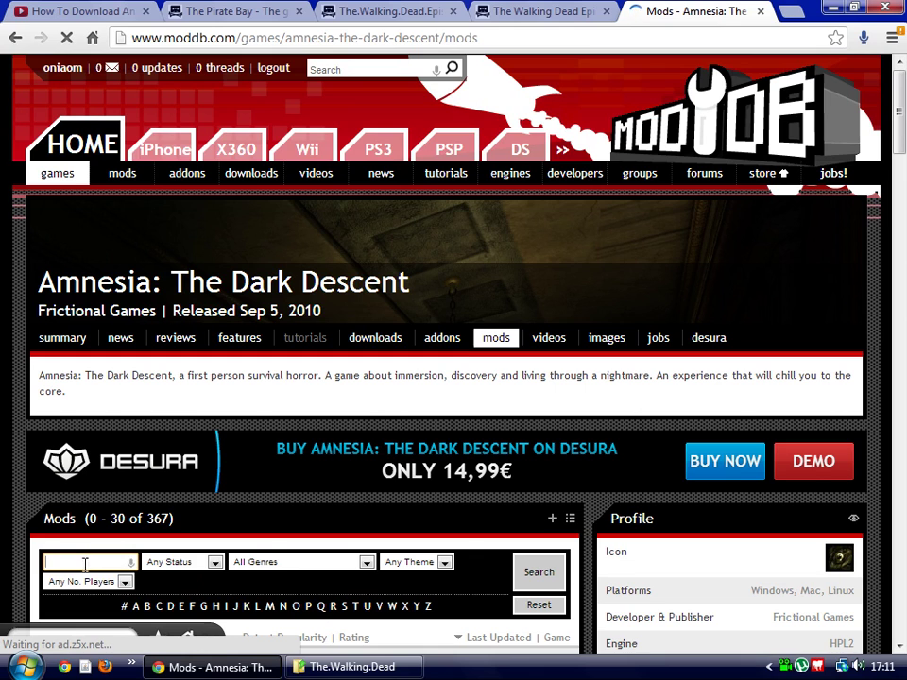
{"action": "scroll", "coordinate": [95, 558], "scroll_direction": "down", "scroll_amount": 3}
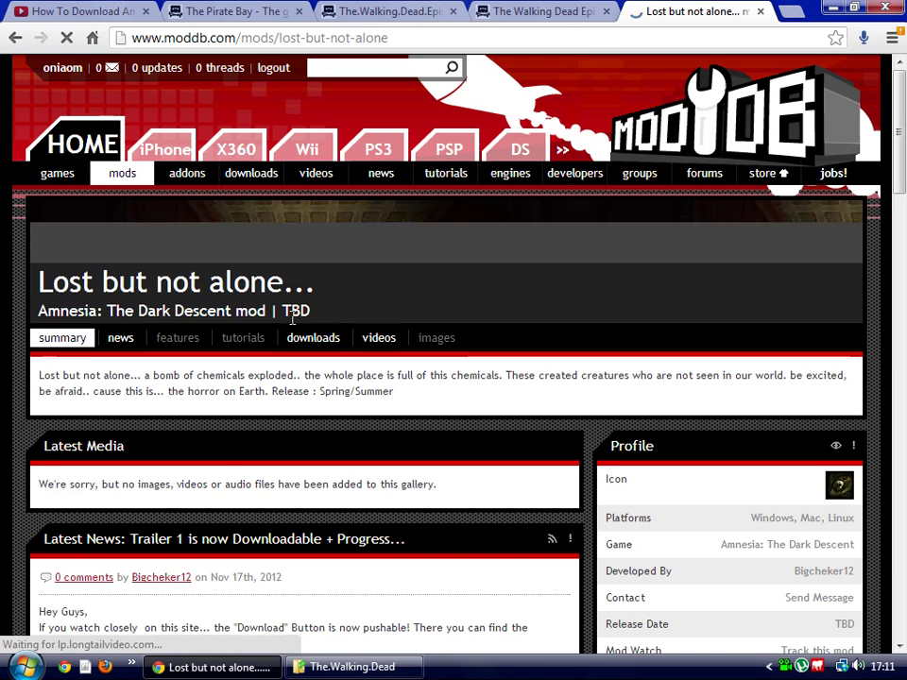
Step: Browse the Lost but not alone... mod page and open its Downloads section
{"action": "scroll", "coordinate": [369, 388], "scroll_direction": "down", "scroll_amount": 4}
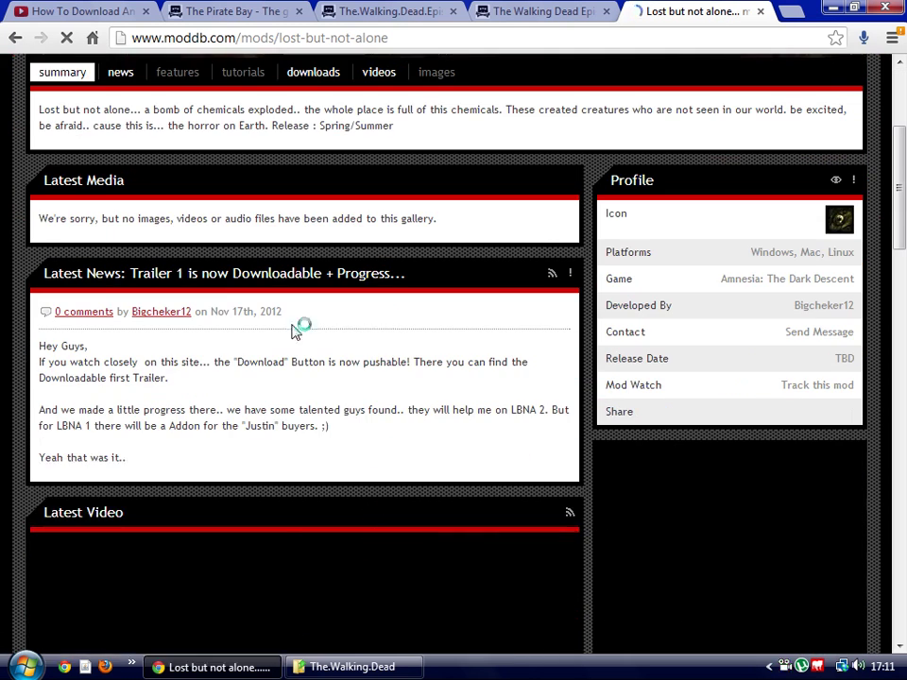
{"action": "scroll", "coordinate": [291, 324], "scroll_direction": "up", "scroll_amount": 2}
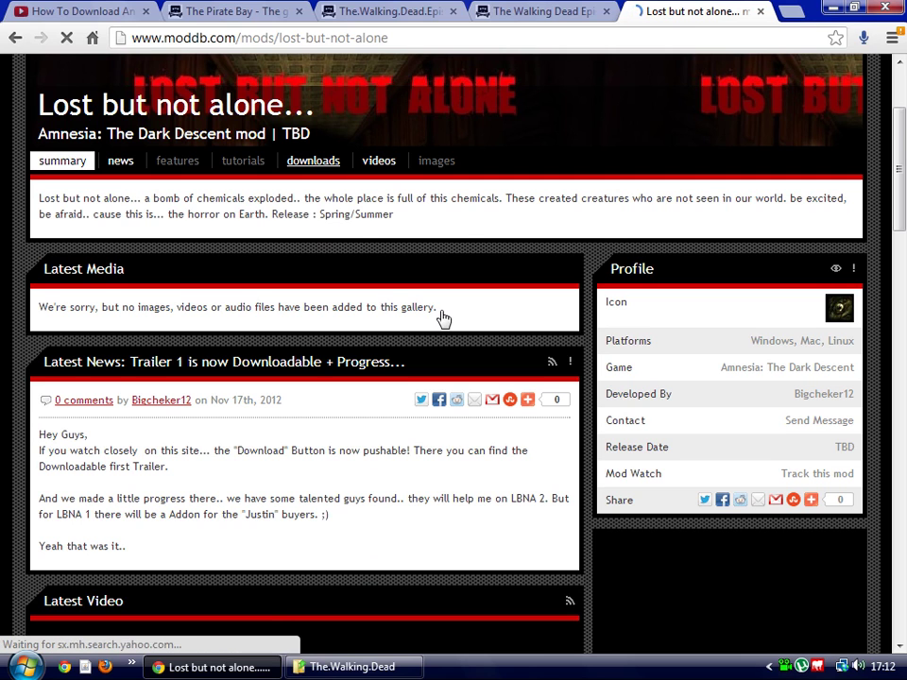
{"action": "scroll", "coordinate": [415, 321], "scroll_direction": "down", "scroll_amount": 1}
{"action": "scroll", "coordinate": [404, 332], "scroll_direction": "down", "scroll_amount": 3}
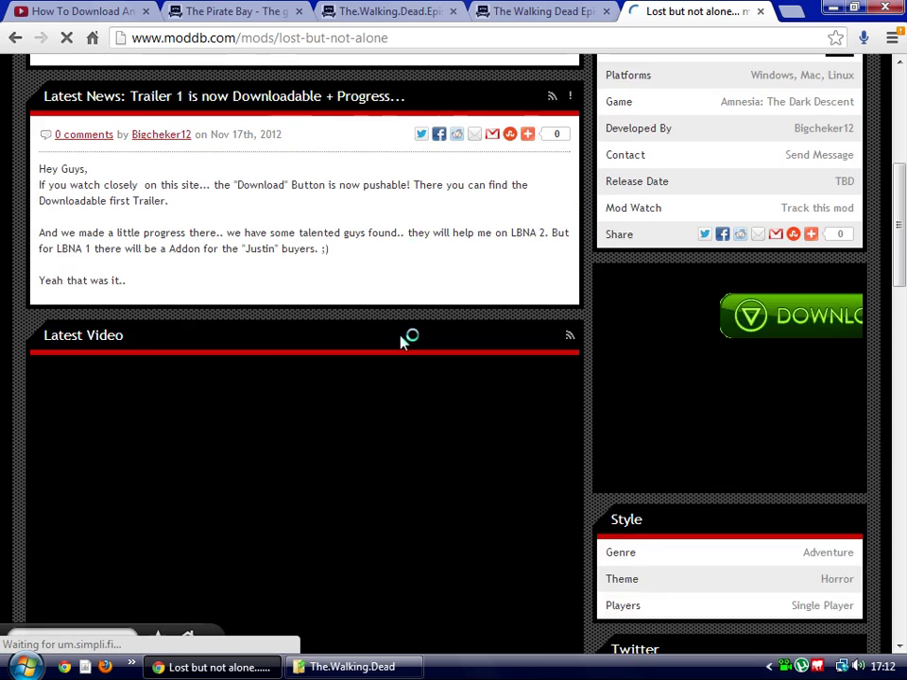
{"action": "scroll", "coordinate": [401, 342], "scroll_direction": "down", "scroll_amount": 5}
{"action": "scroll", "coordinate": [358, 309], "scroll_direction": "down", "scroll_amount": 1}
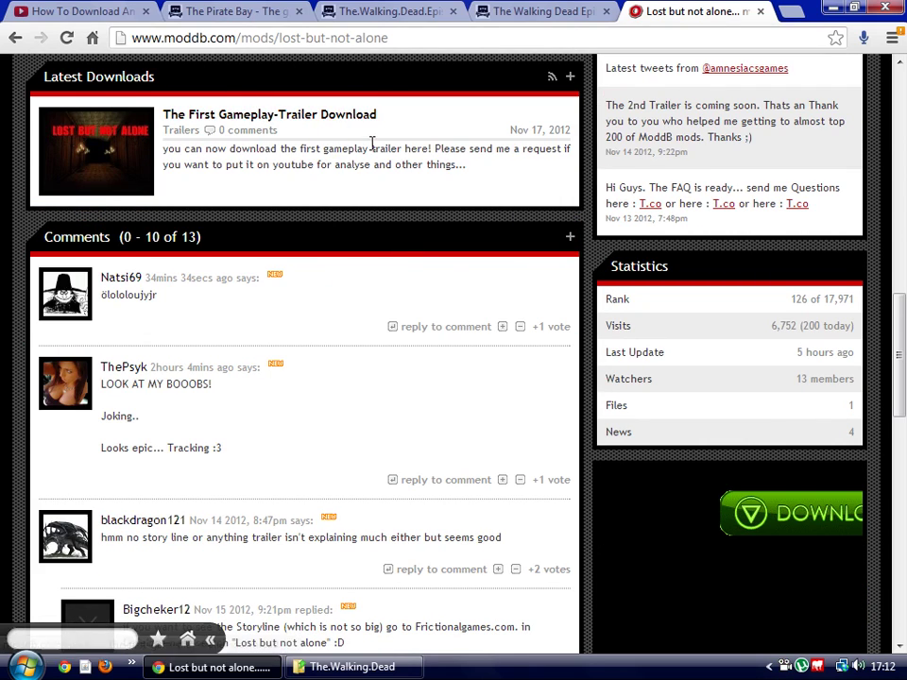
{"action": "scroll", "coordinate": [371, 144], "scroll_direction": "up", "scroll_amount": 1}
{"action": "scroll", "coordinate": [404, 230], "scroll_direction": "up", "scroll_amount": 1}
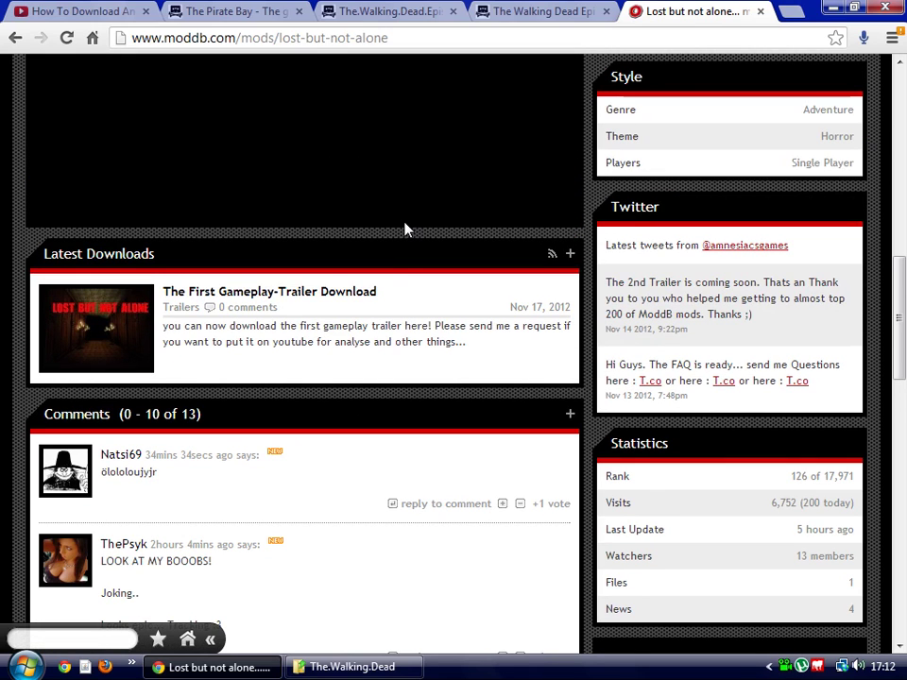
{"action": "scroll", "coordinate": [679, 298], "scroll_direction": "up", "scroll_amount": 7}
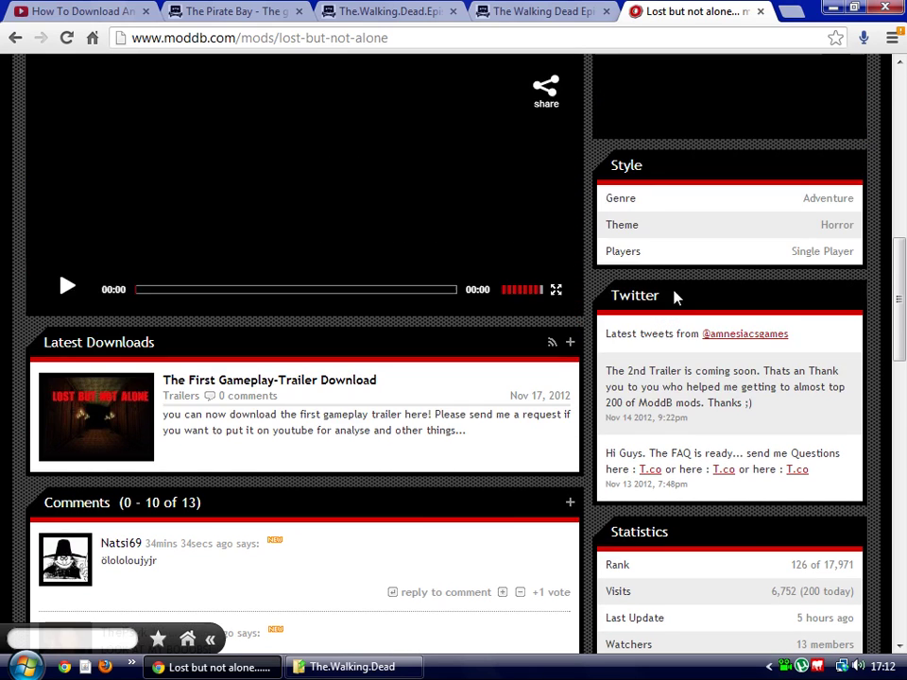
{"action": "left_click", "coordinate": [305, 76]}
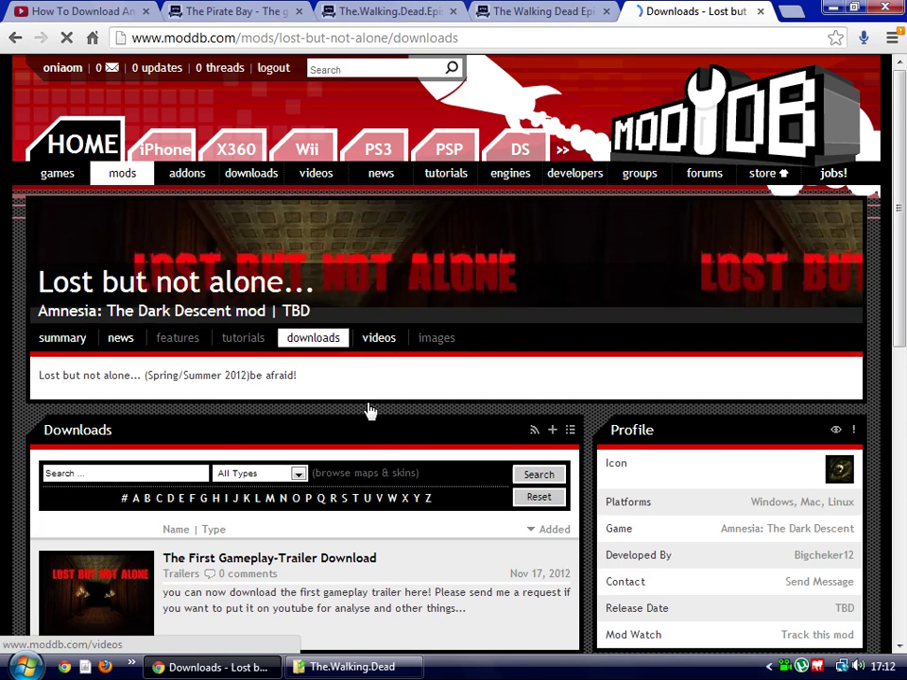
Step: Close the Lost but not alone downloads tab and minimize Chrome to the desktop
{"action": "scroll", "coordinate": [371, 411], "scroll_direction": "down", "scroll_amount": 3}
{"action": "scroll", "coordinate": [198, 322], "scroll_direction": "up", "scroll_amount": 3}
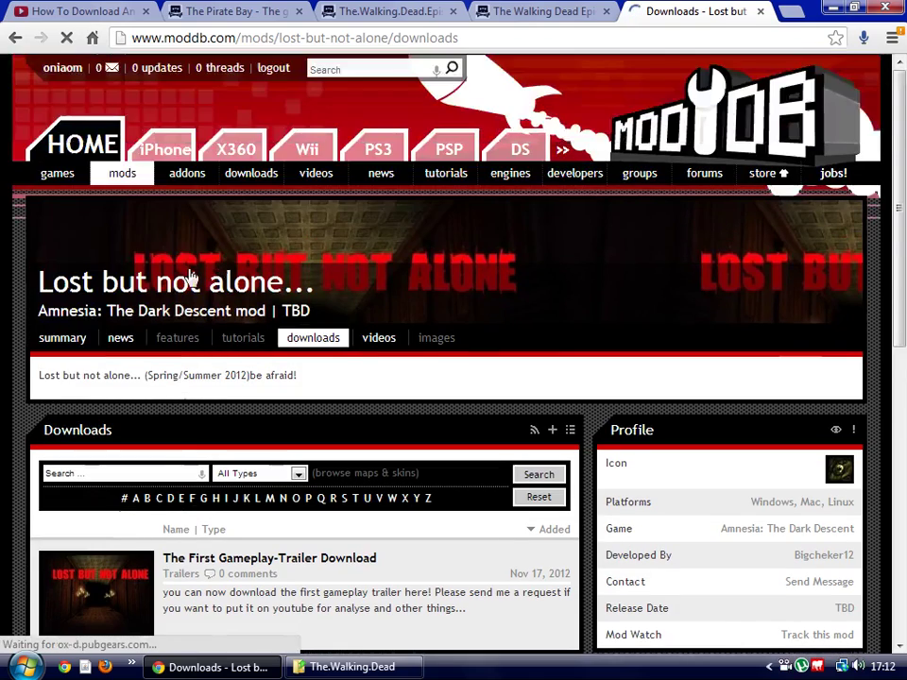
{"action": "left_click", "coordinate": [762, 13]}
{"action": "left_click", "coordinate": [837, 8]}
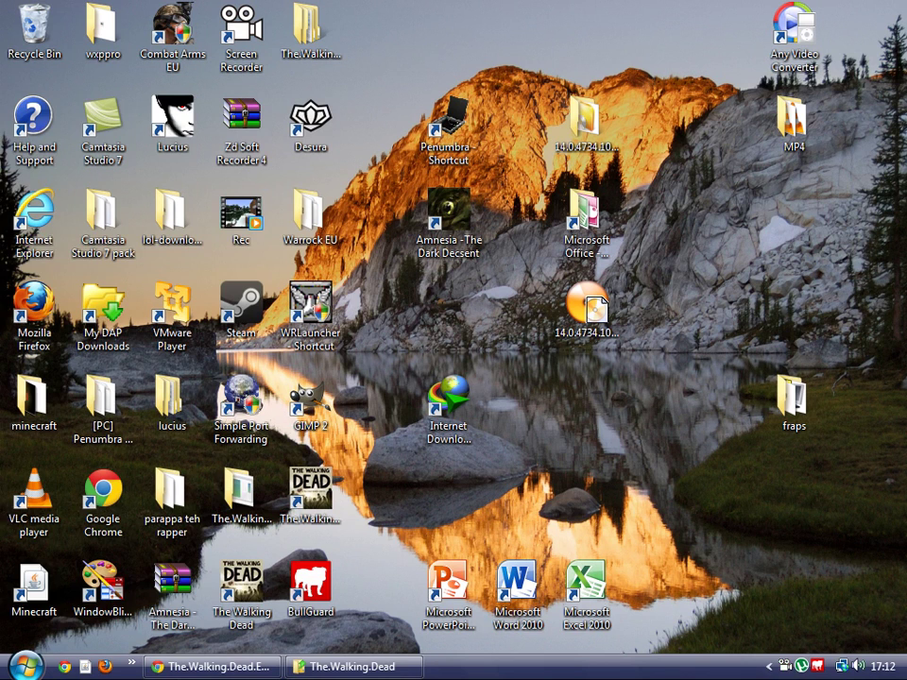
Step: Open the Amnesia redist folder via the desktop shortcut's Open file location
{"action": "key", "text": "super"}
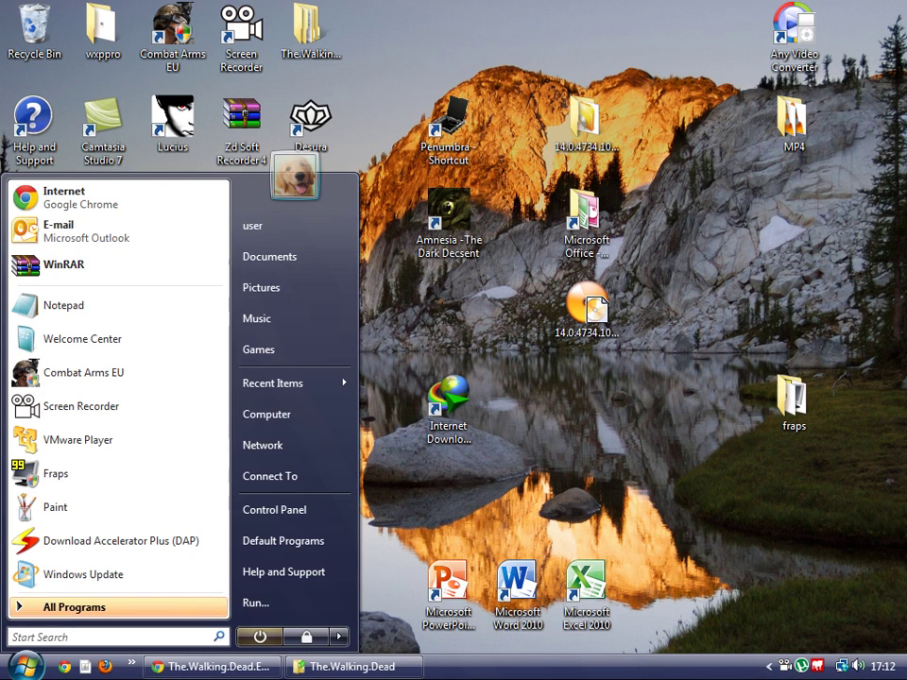
{"action": "left_click", "coordinate": [274, 417]}
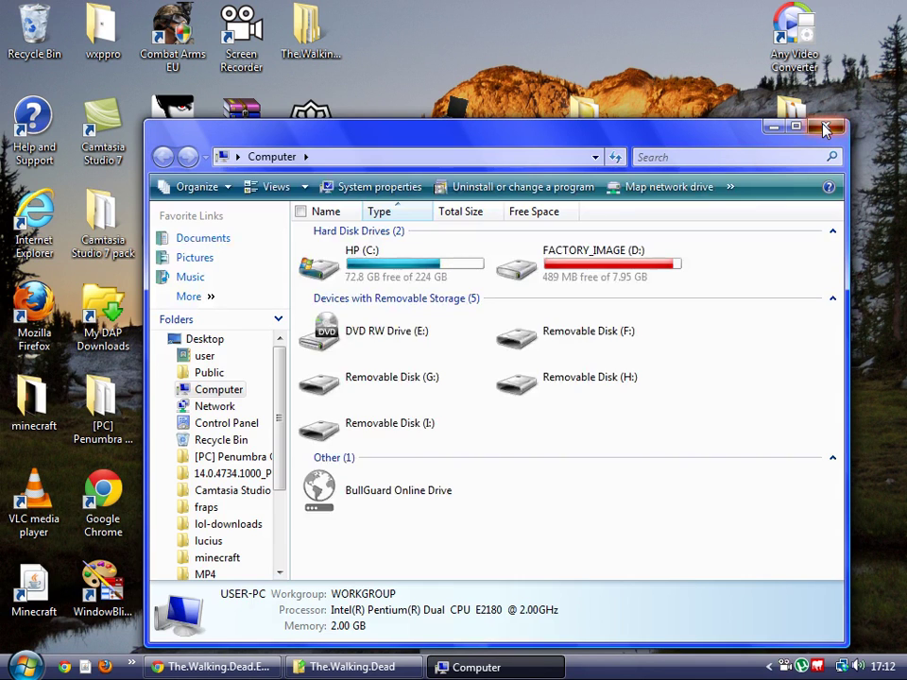
{"action": "left_click", "coordinate": [824, 128]}
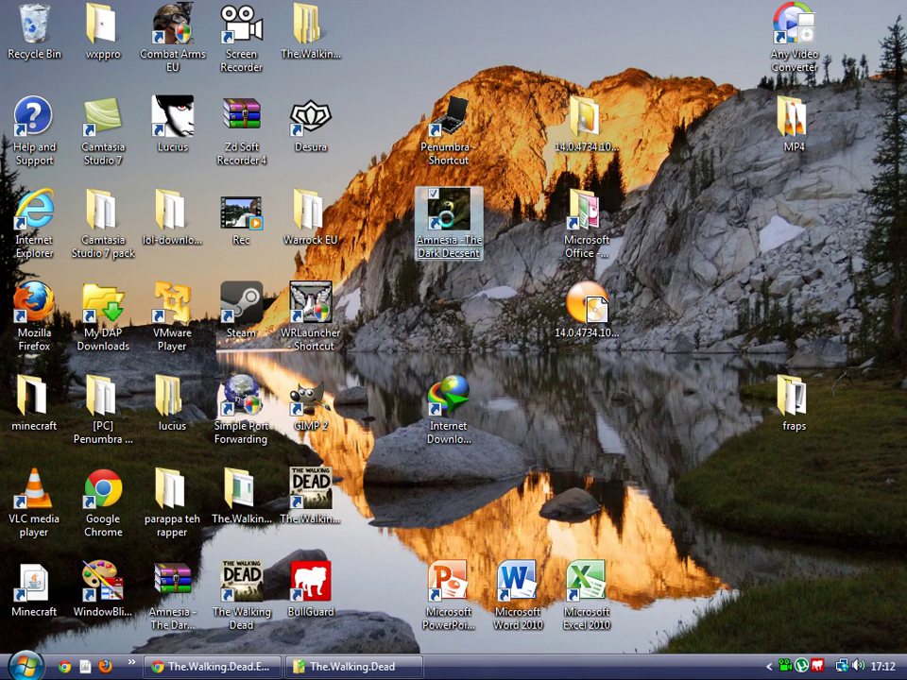
{"action": "right_click", "coordinate": [447, 189]}
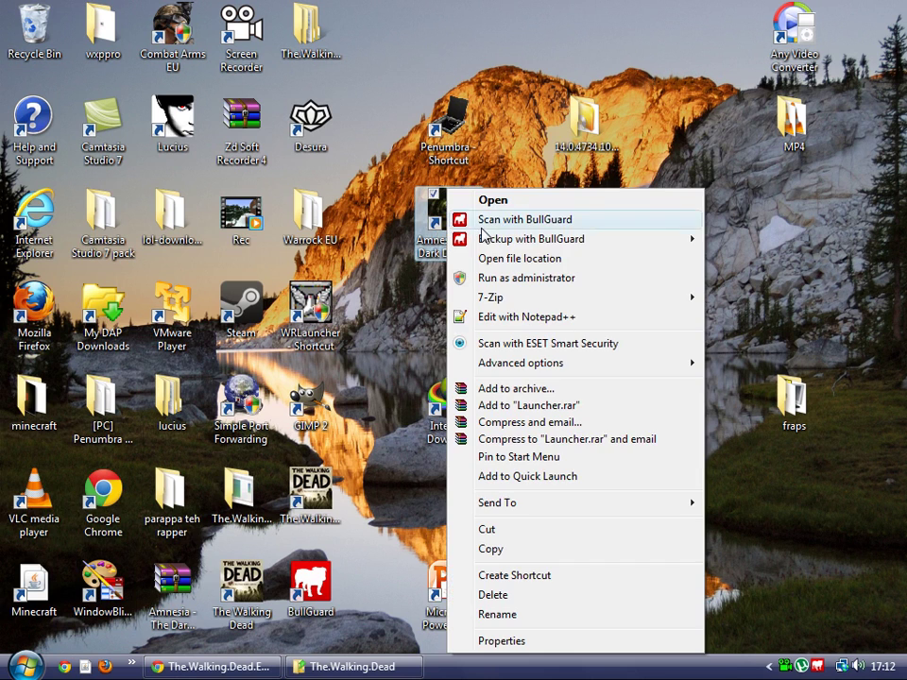
{"action": "left_click", "coordinate": [516, 259]}
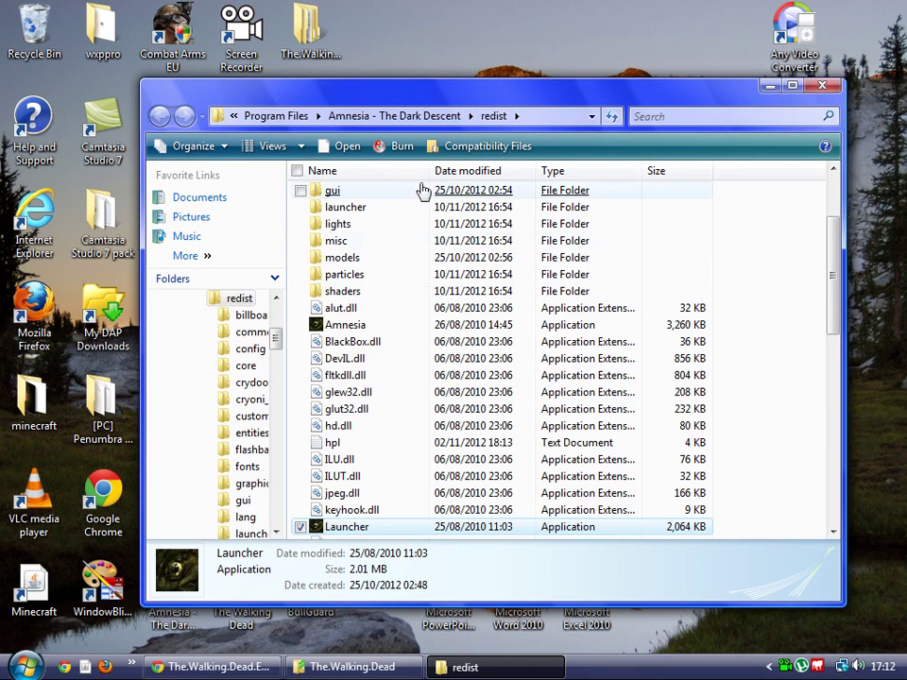
Step: Scroll redist back to the top and open custom_stories, showing its nine story folders
{"action": "left_click", "coordinate": [790, 426]}
{"action": "scroll", "coordinate": [337, 281], "scroll_direction": "down", "scroll_amount": 5}
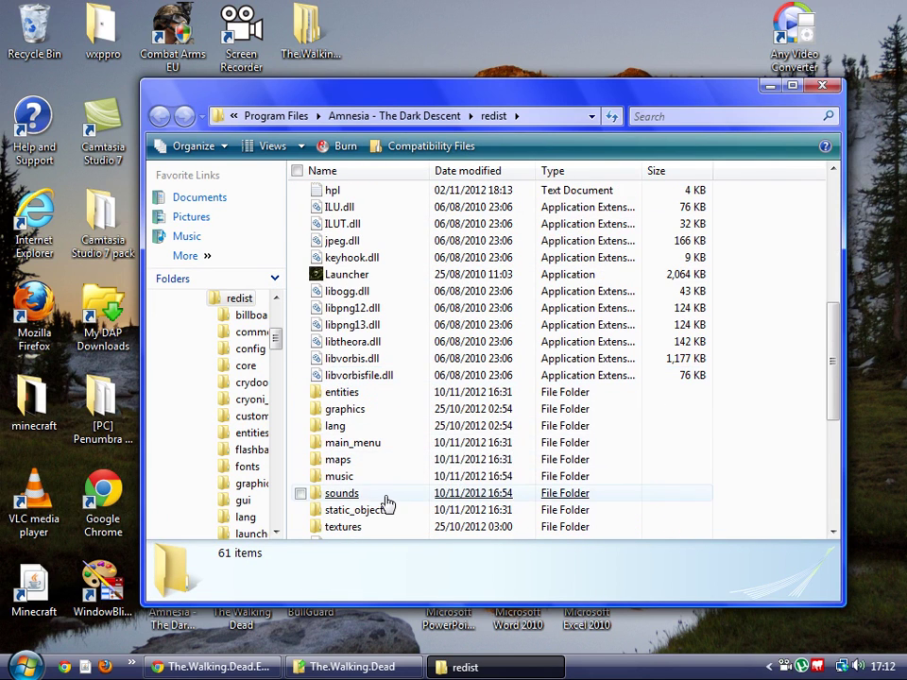
{"action": "scroll", "coordinate": [381, 507], "scroll_direction": "down", "scroll_amount": 1}
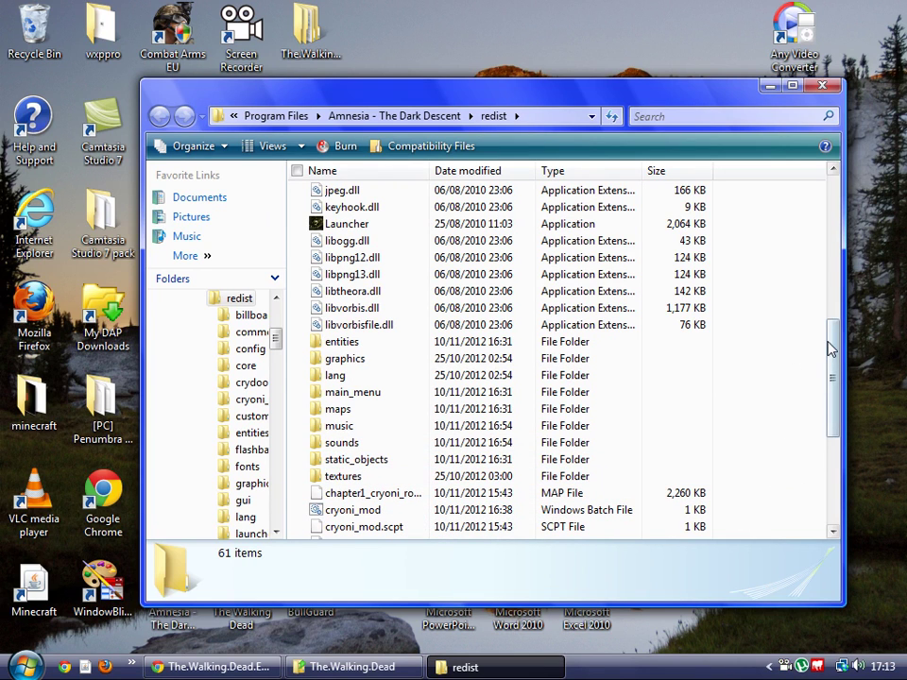
{"action": "left_click_drag", "start_coordinate": [829, 348], "coordinate": [829, 172]}
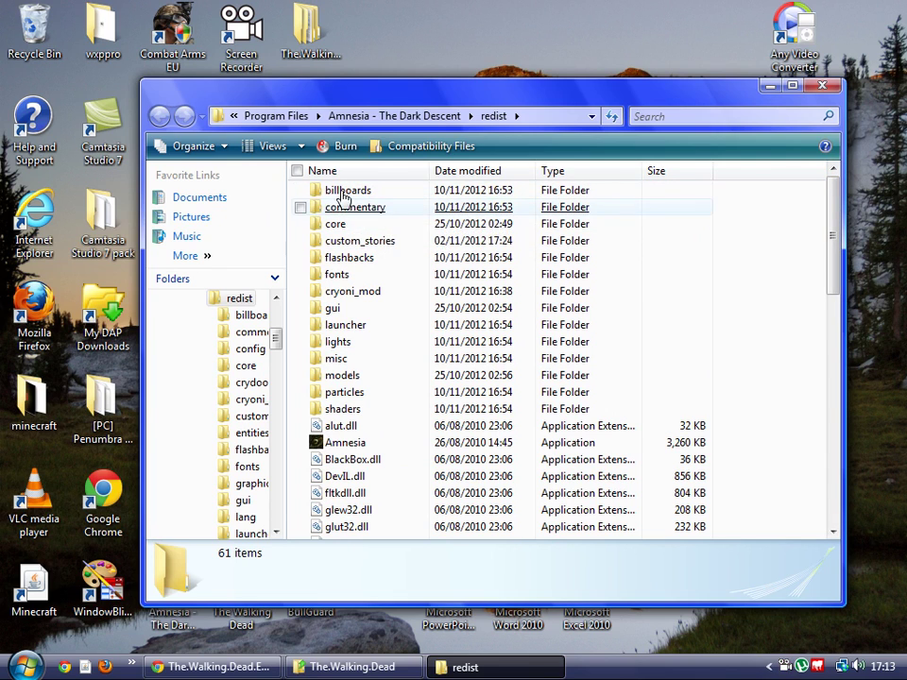
{"action": "double_click", "coordinate": [368, 246]}
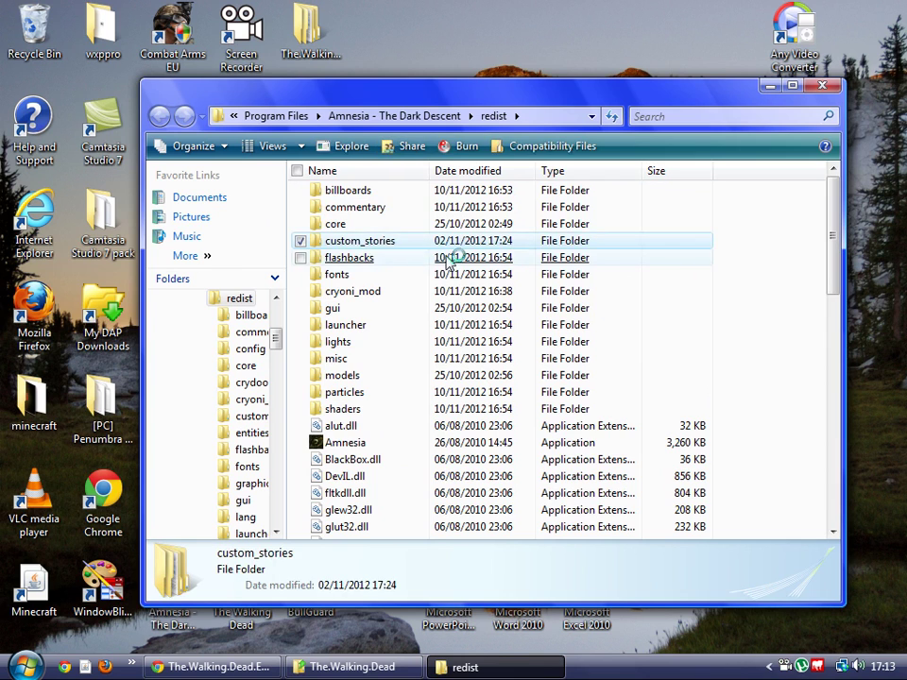
{"action": "left_click_drag", "start_coordinate": [626, 411], "coordinate": [406, 199]}
{"action": "left_click", "coordinate": [424, 370]}
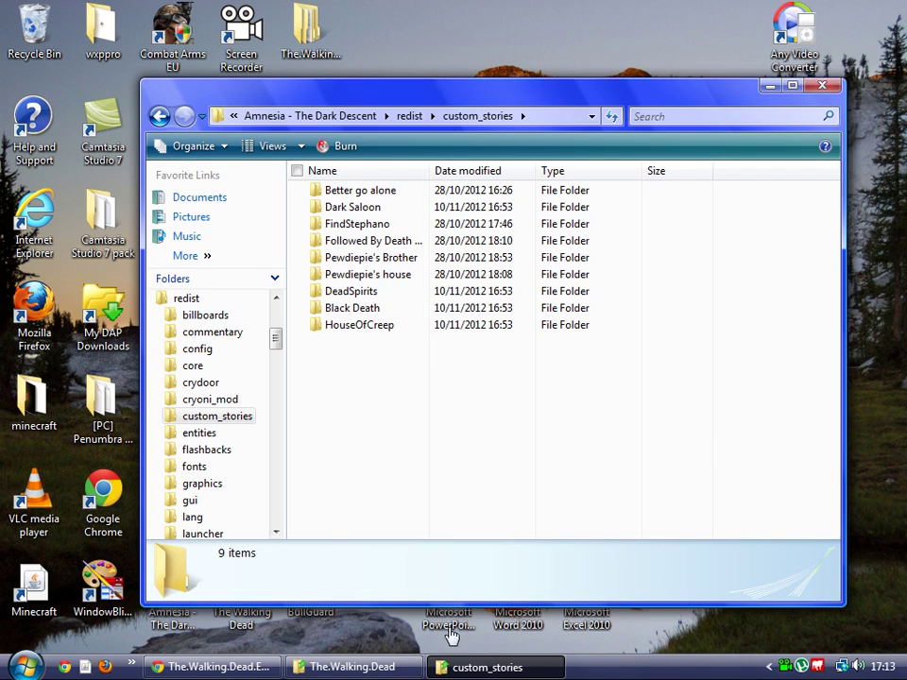
{"action": "left_click_drag", "start_coordinate": [331, 427], "coordinate": [393, 466]}
{"action": "left_click", "coordinate": [226, 667]}
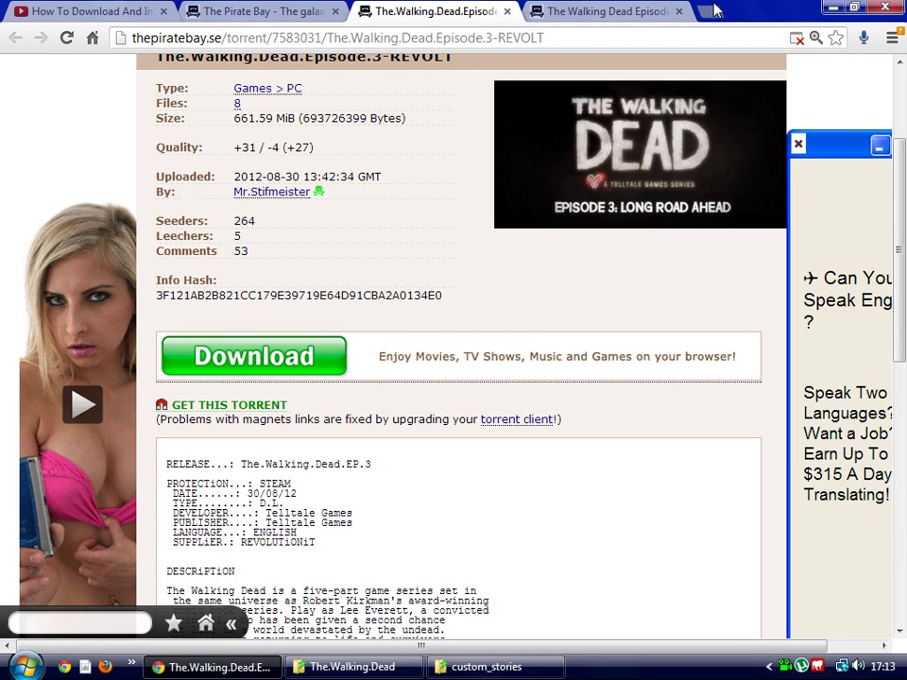
Step: Load the ModDB Amnesia mods page in a new tab from the 'mod' suggestion
{"action": "left_click", "coordinate": [715, 11]}
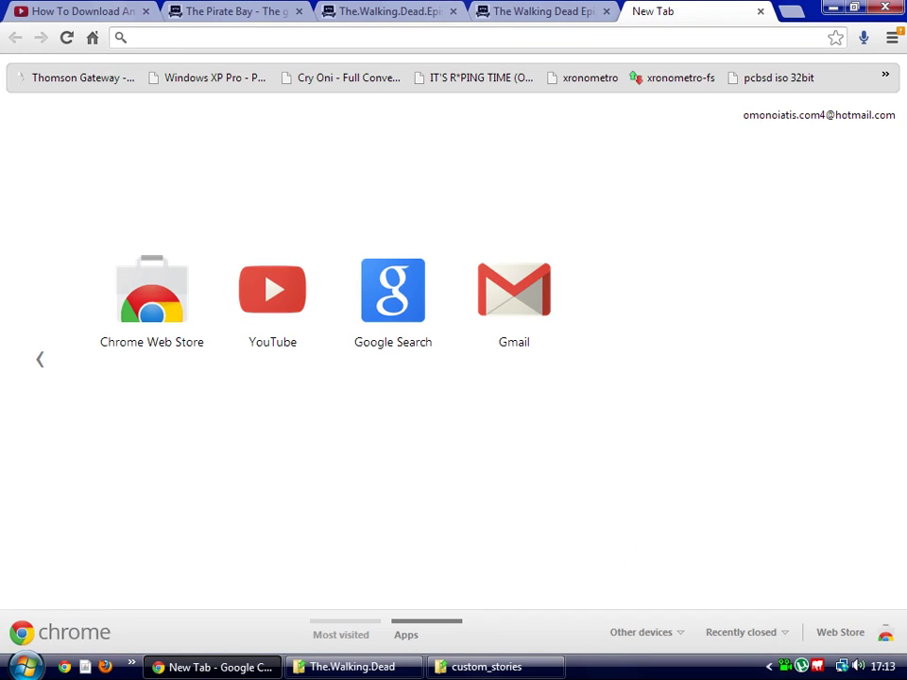
{"action": "type", "text": "mod"}
{"action": "key", "text": "Return"}
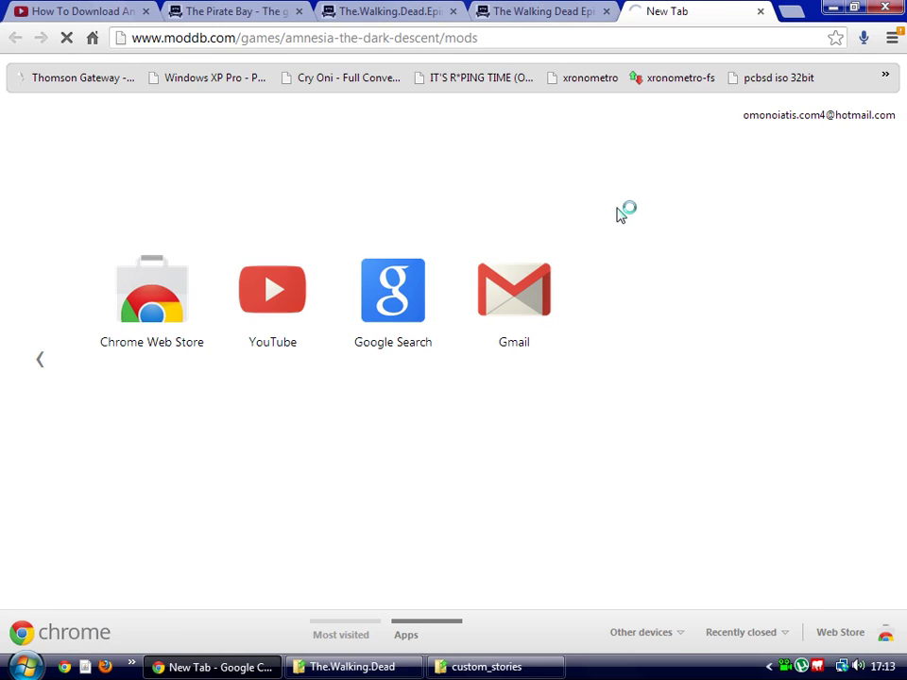
Step: Check the custom_stories folder, minimize it, and return Chrome to the Amnesia mods page
{"action": "key", "text": "alt+Tab"}
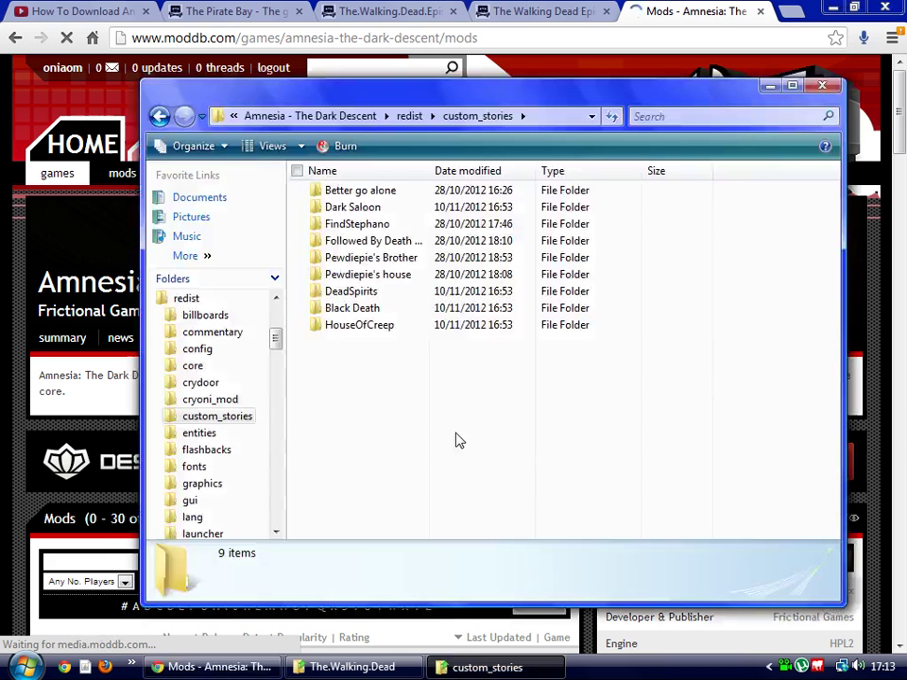
{"action": "left_click_drag", "start_coordinate": [453, 438], "coordinate": [785, 227]}
{"action": "left_click", "coordinate": [785, 227]}
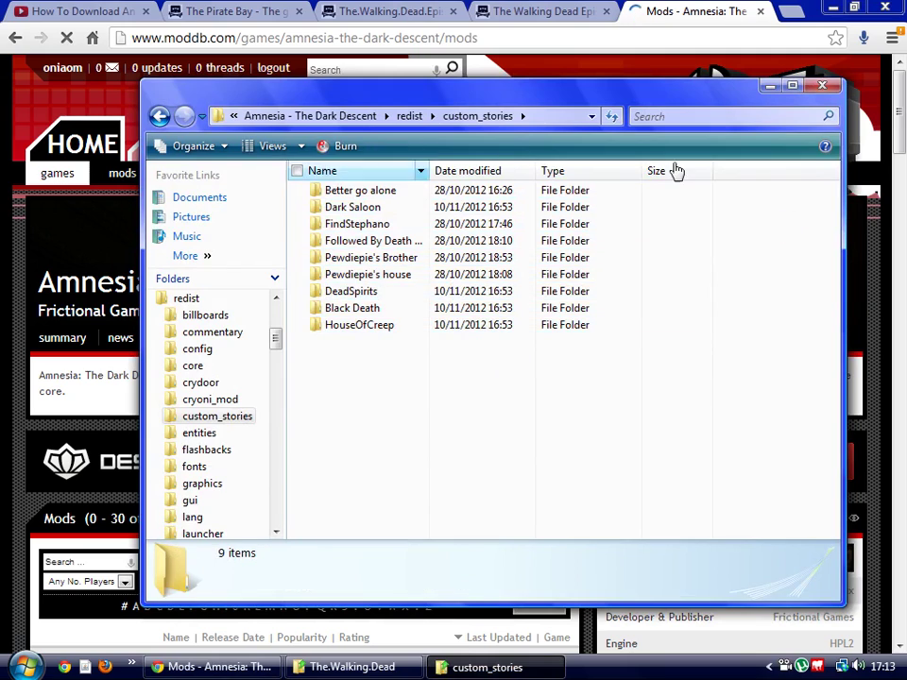
{"action": "left_click", "coordinate": [770, 85]}
{"action": "left_click", "coordinate": [771, 85]}
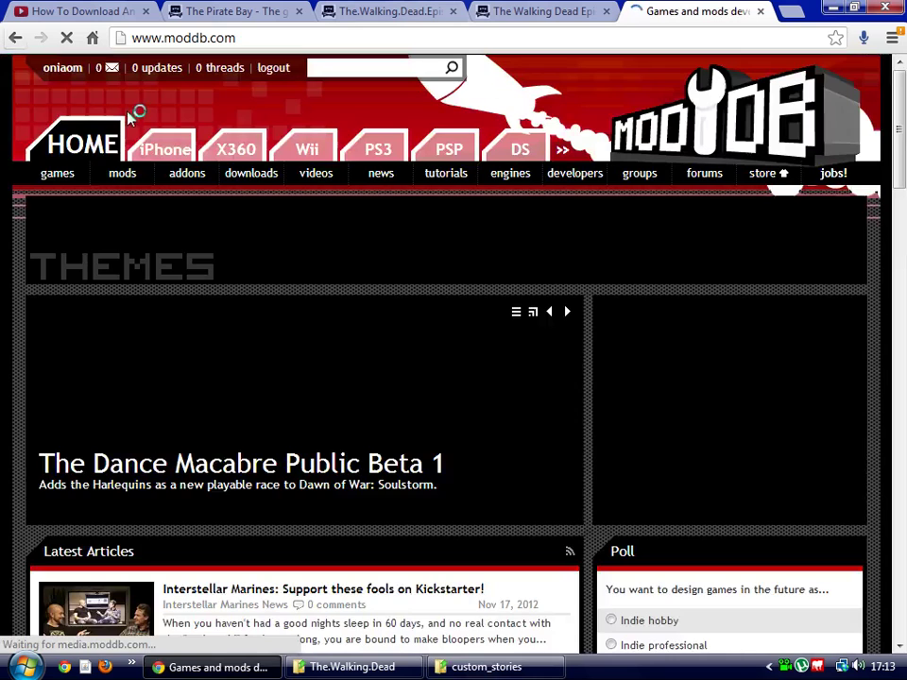
{"action": "key", "text": "alt+Left"}
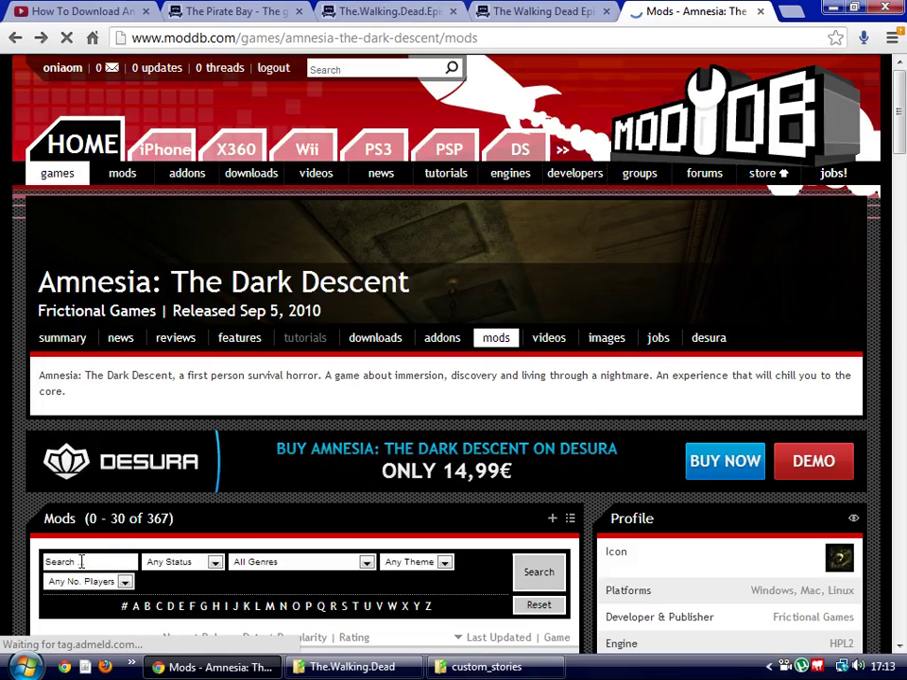
Step: Fill the mod search keyword with the suggested 'better go alone'
{"action": "type", "text": "better"}
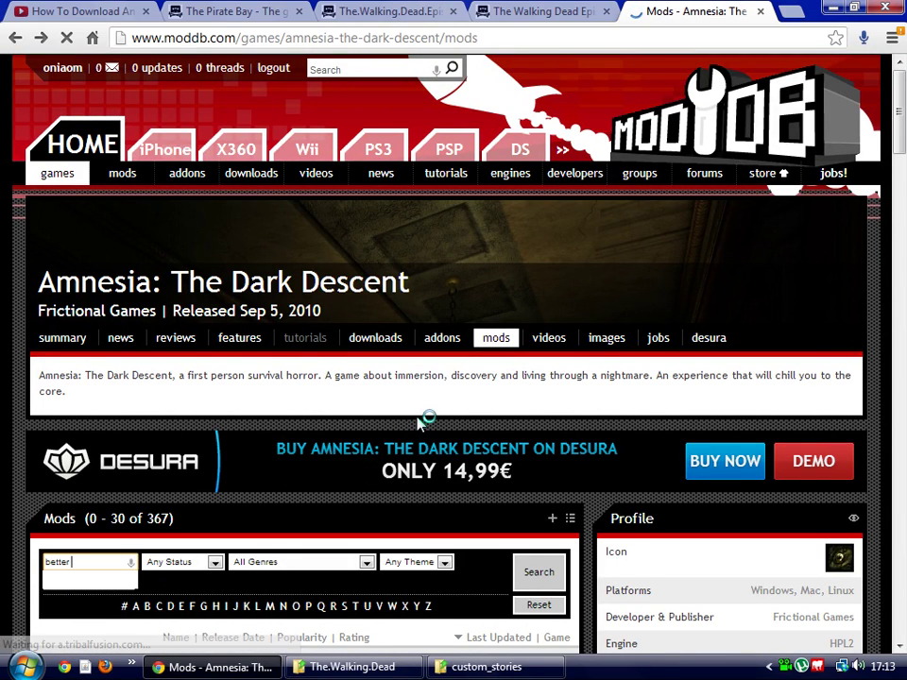
{"action": "type", "text": " t"}
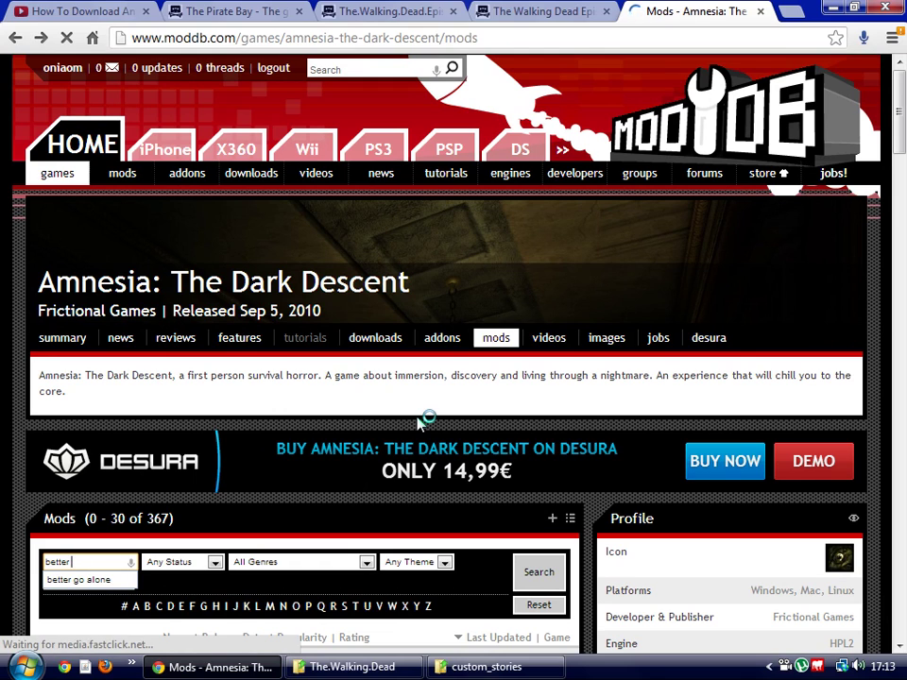
{"action": "key", "text": "Down"}
{"action": "key", "text": "Return"}
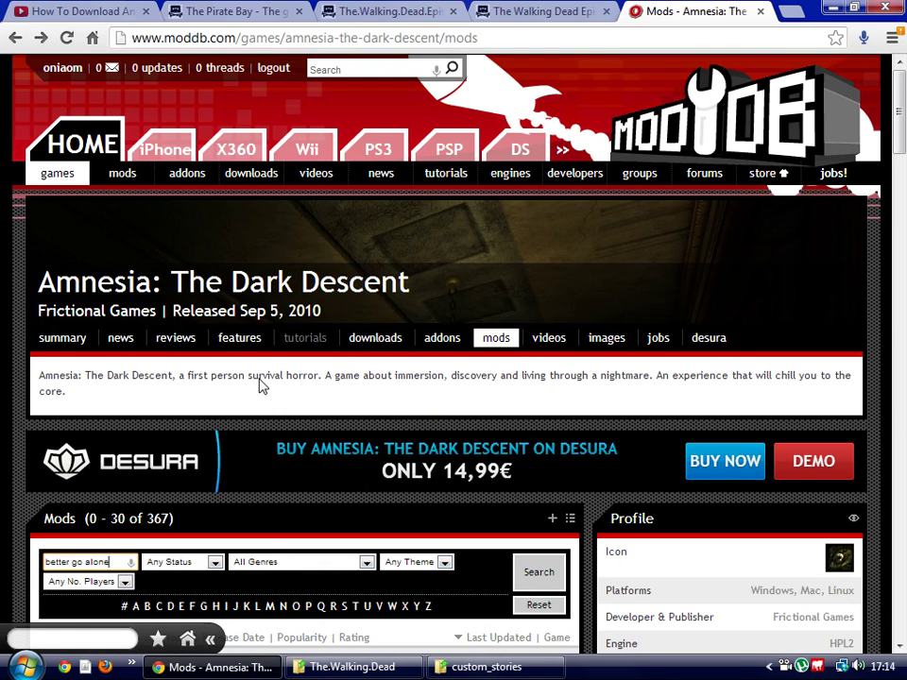
Step: Set the status filter to Released and run the search
{"action": "scroll", "coordinate": [262, 385], "scroll_direction": "down", "scroll_amount": 2}
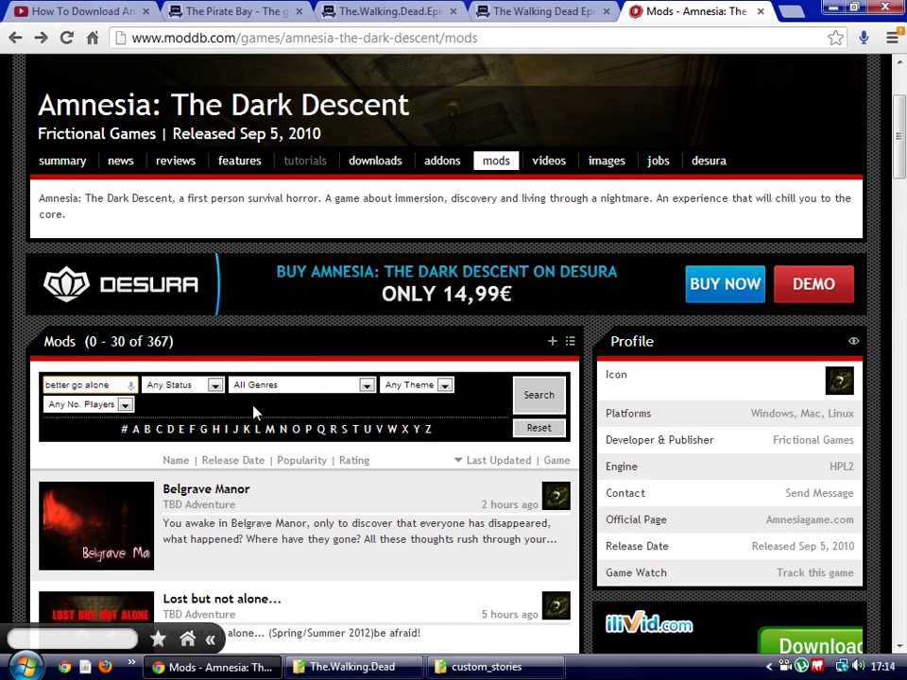
{"action": "scroll", "coordinate": [265, 411], "scroll_direction": "down", "scroll_amount": 2}
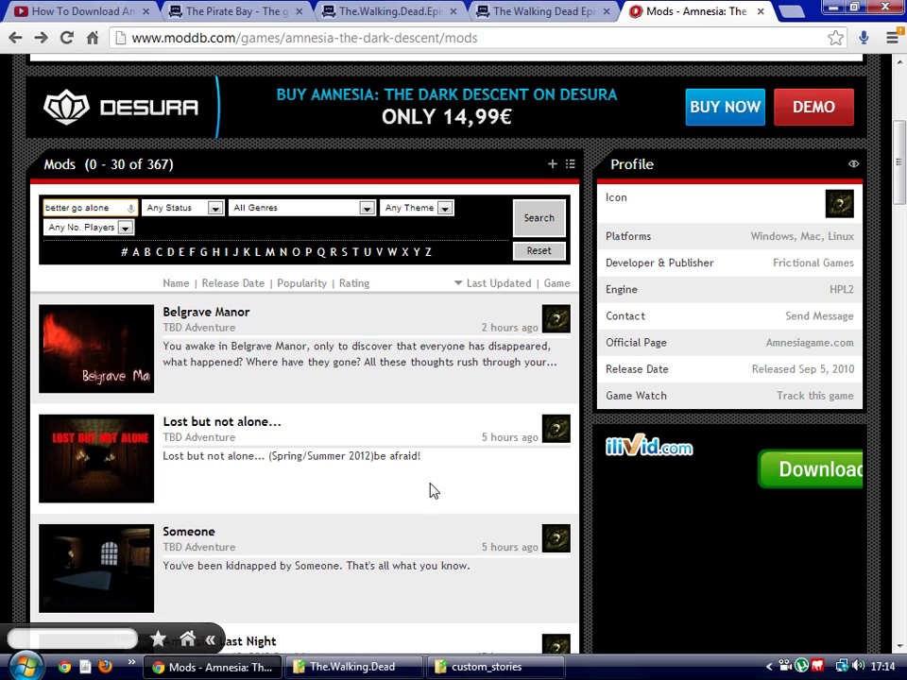
{"action": "scroll", "coordinate": [476, 343], "scroll_direction": "up", "scroll_amount": 2}
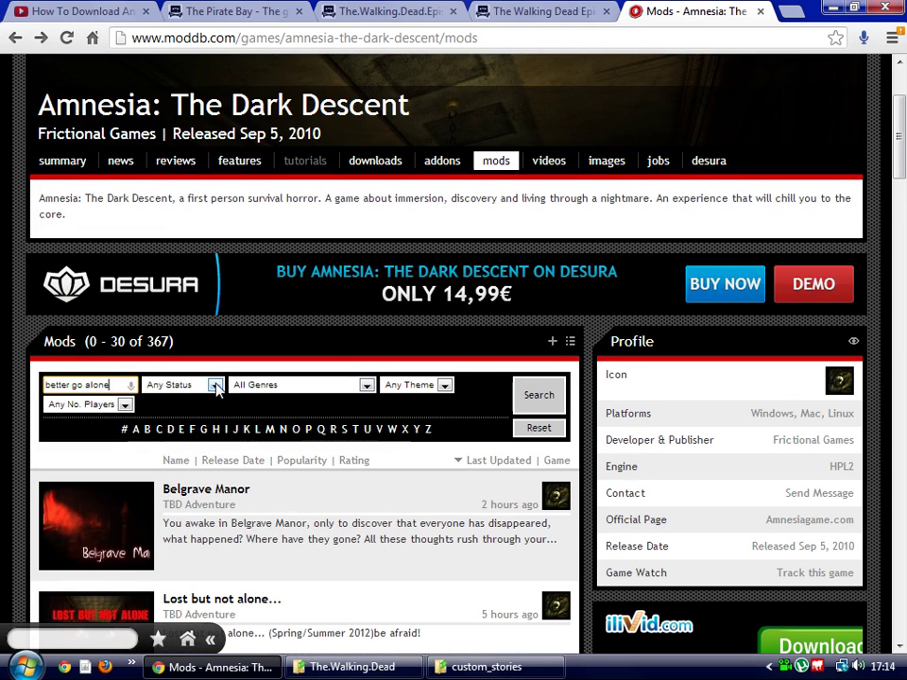
{"action": "left_click", "coordinate": [217, 386]}
{"action": "left_click", "coordinate": [161, 414]}
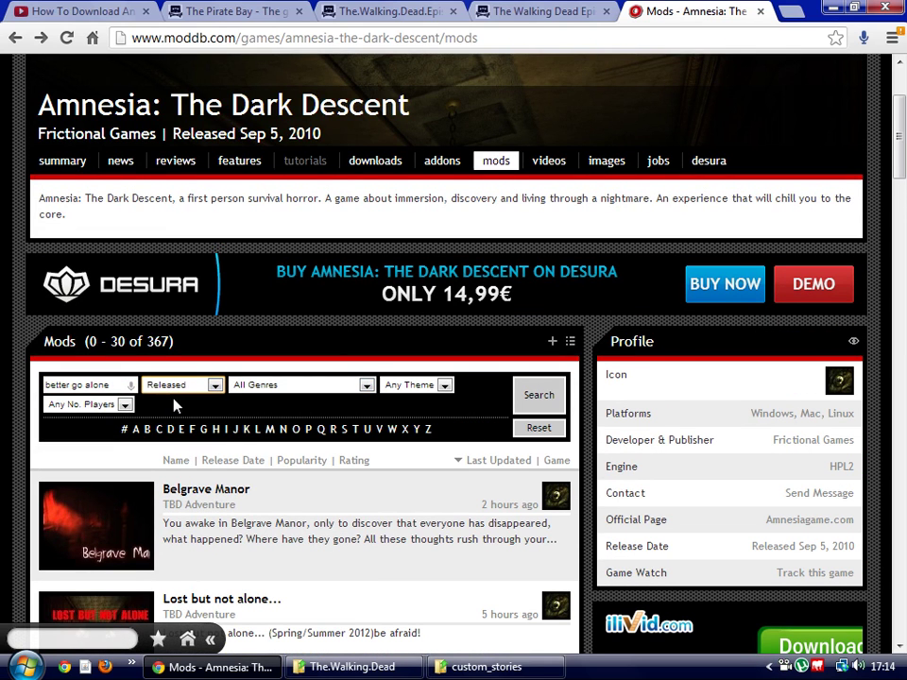
{"action": "left_click", "coordinate": [179, 386]}
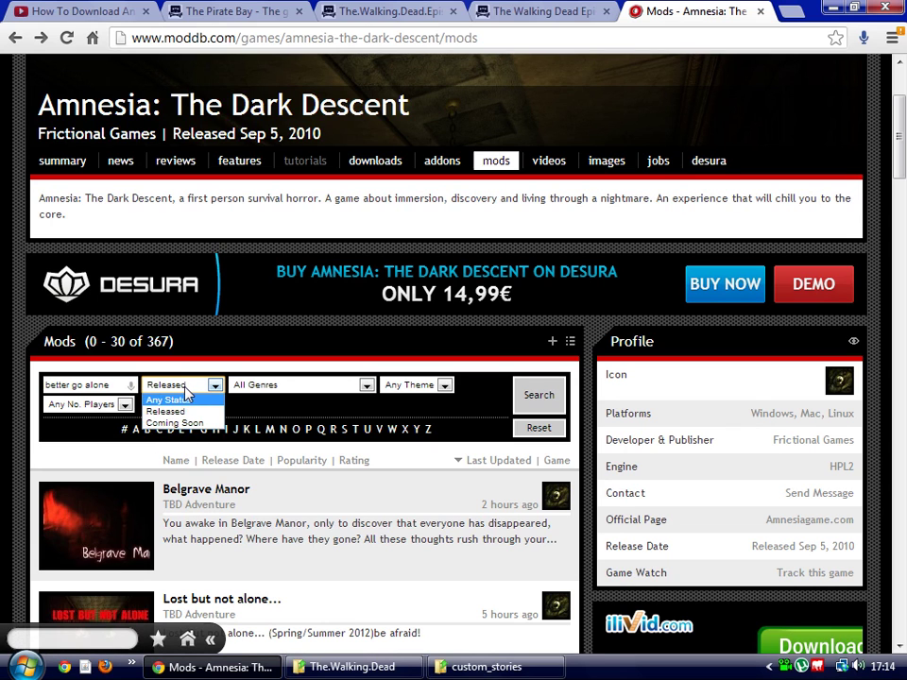
{"action": "left_click", "coordinate": [166, 411]}
{"action": "left_click", "coordinate": [535, 393]}
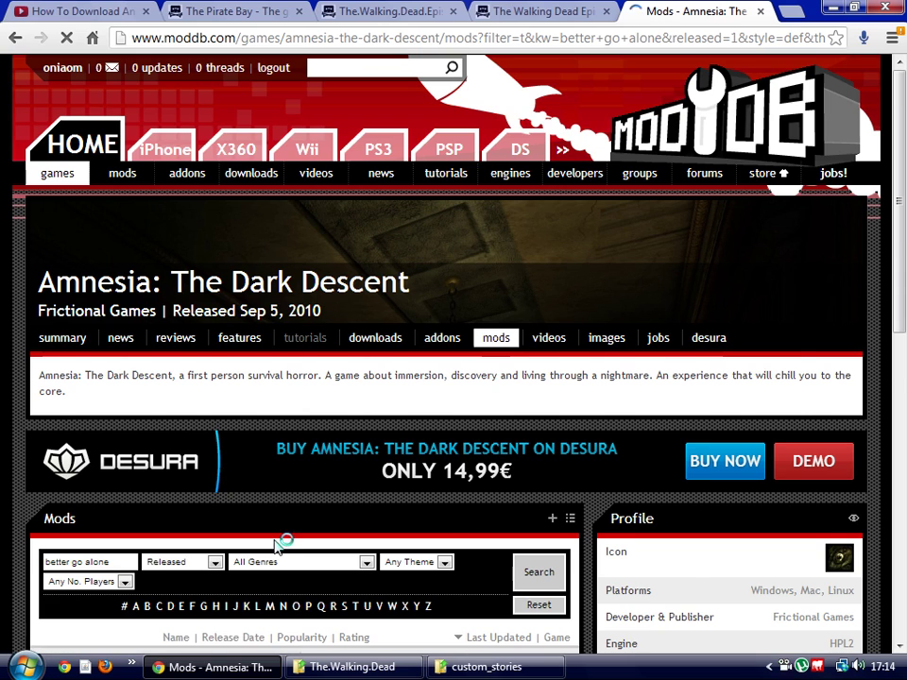
Step: Open Better Go Alone's V1.0 Part 1 download (Better_go_alone.rar) and start the main-mirror download
{"action": "scroll", "coordinate": [277, 546], "scroll_direction": "down", "scroll_amount": 1}
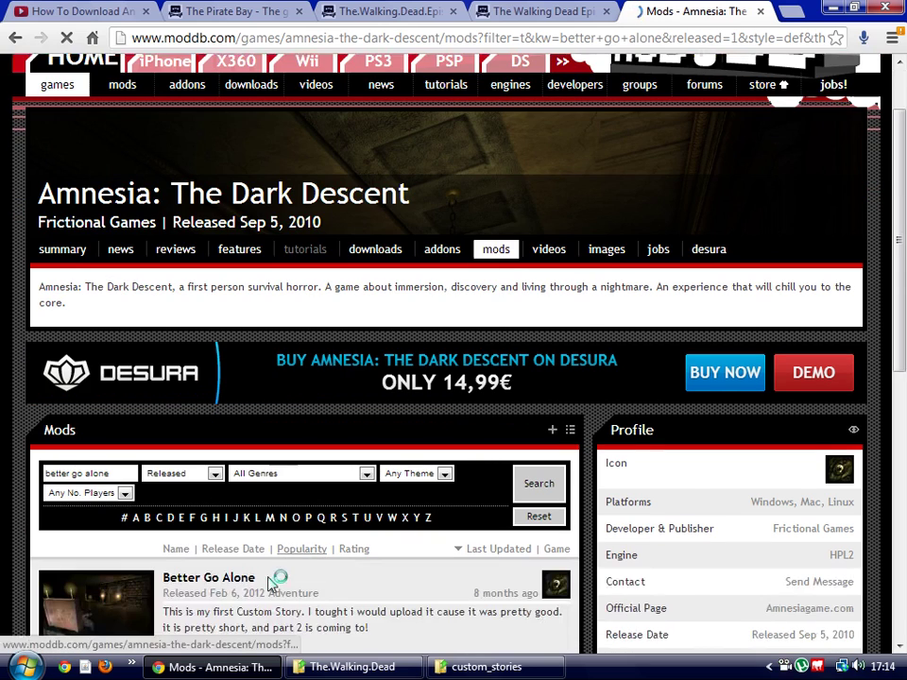
{"action": "left_click", "coordinate": [210, 583]}
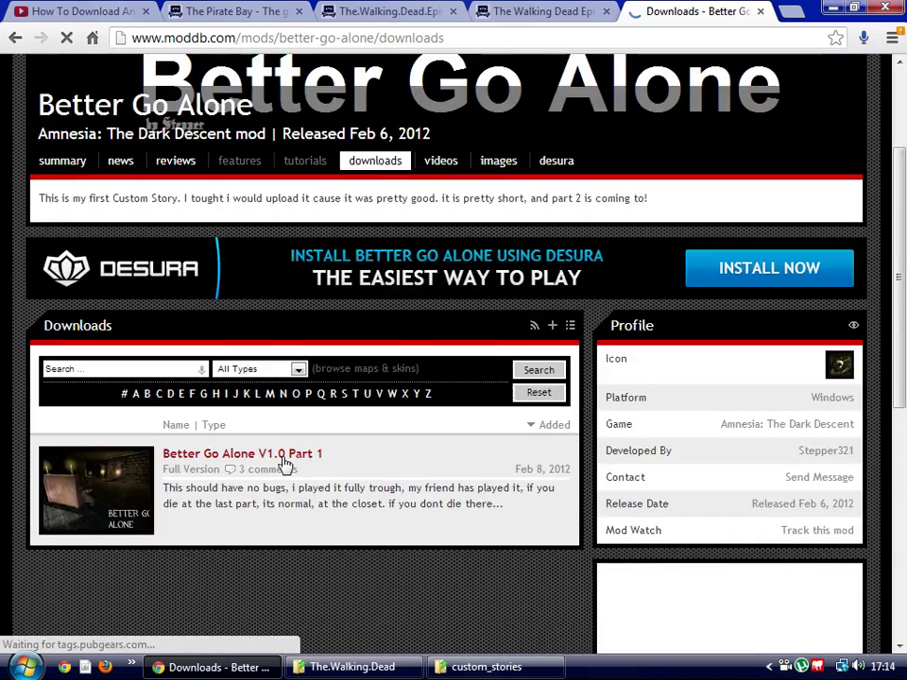
{"action": "left_click", "coordinate": [246, 456]}
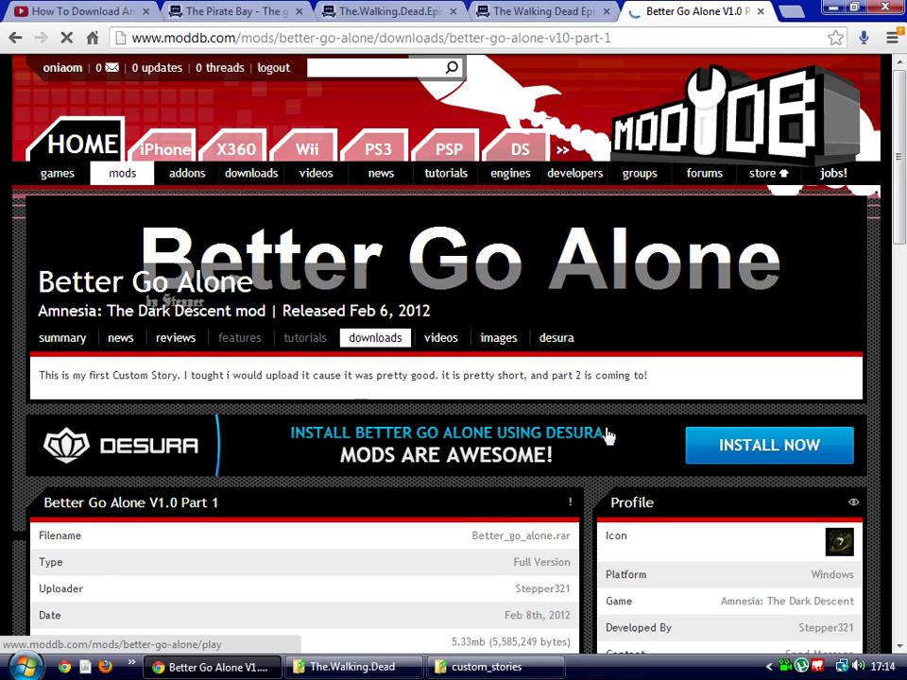
{"action": "scroll", "coordinate": [540, 492], "scroll_direction": "down", "scroll_amount": 3}
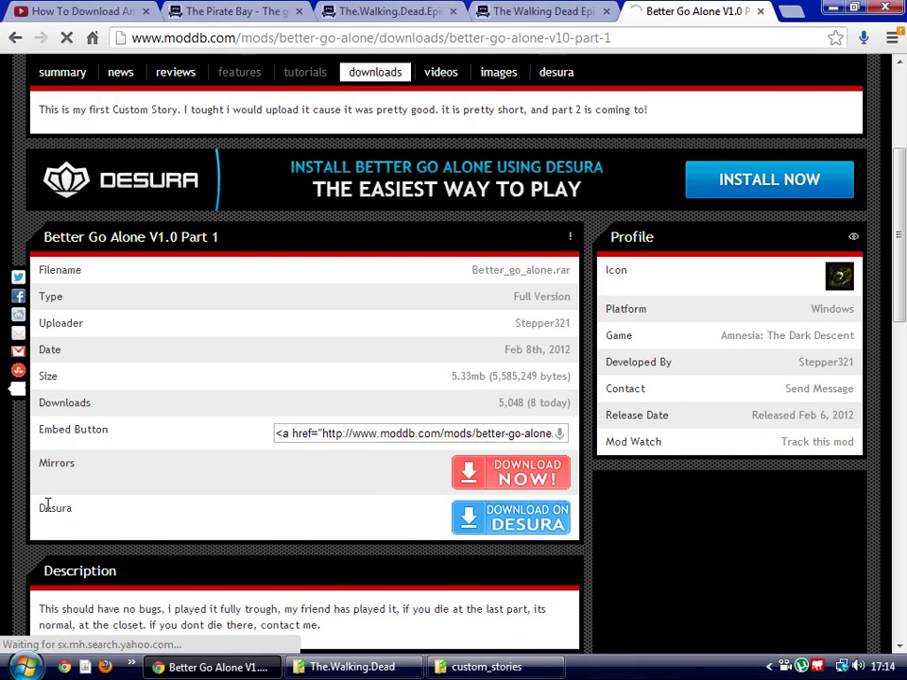
{"action": "left_click_drag", "start_coordinate": [40, 512], "coordinate": [62, 510]}
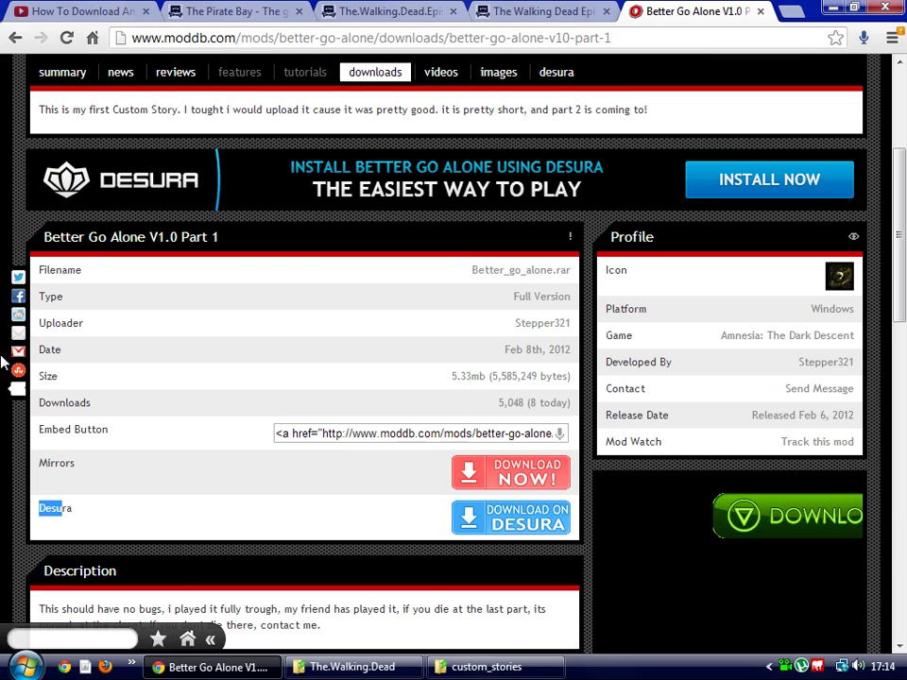
{"action": "left_click", "coordinate": [531, 468]}
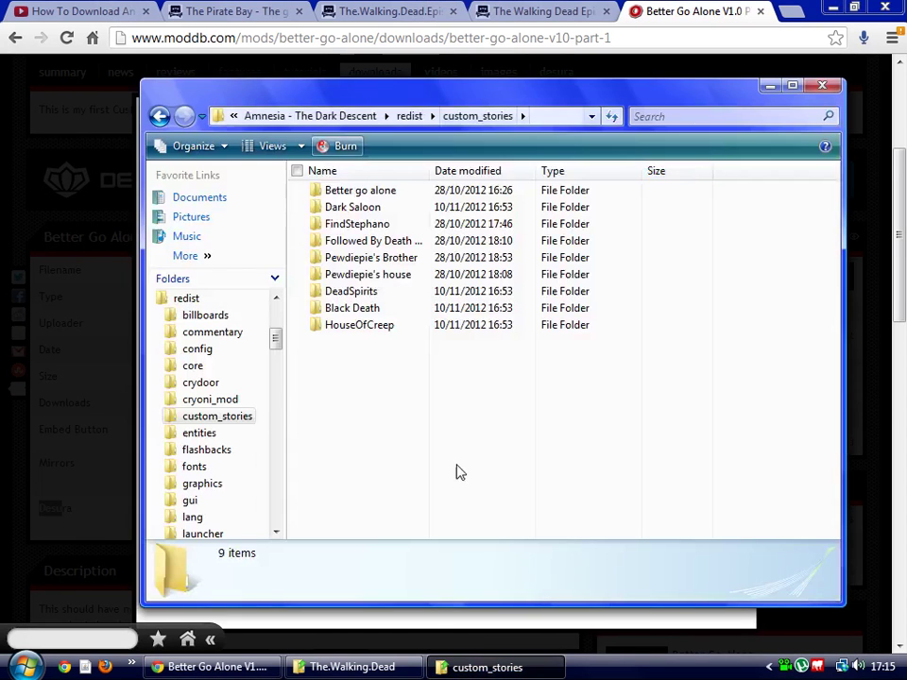
Step: Open the Better go alone folder and inspect its five items
{"action": "left_click", "coordinate": [363, 191]}
{"action": "double_click", "coordinate": [363, 190]}
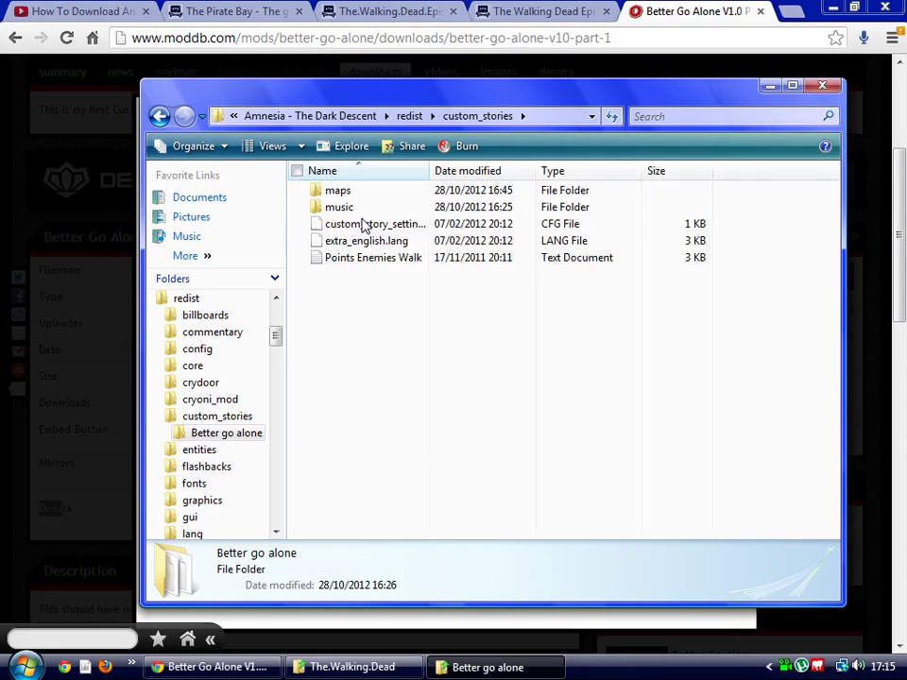
{"action": "left_click_drag", "start_coordinate": [418, 263], "coordinate": [351, 157]}
{"action": "left_click", "coordinate": [492, 330]}
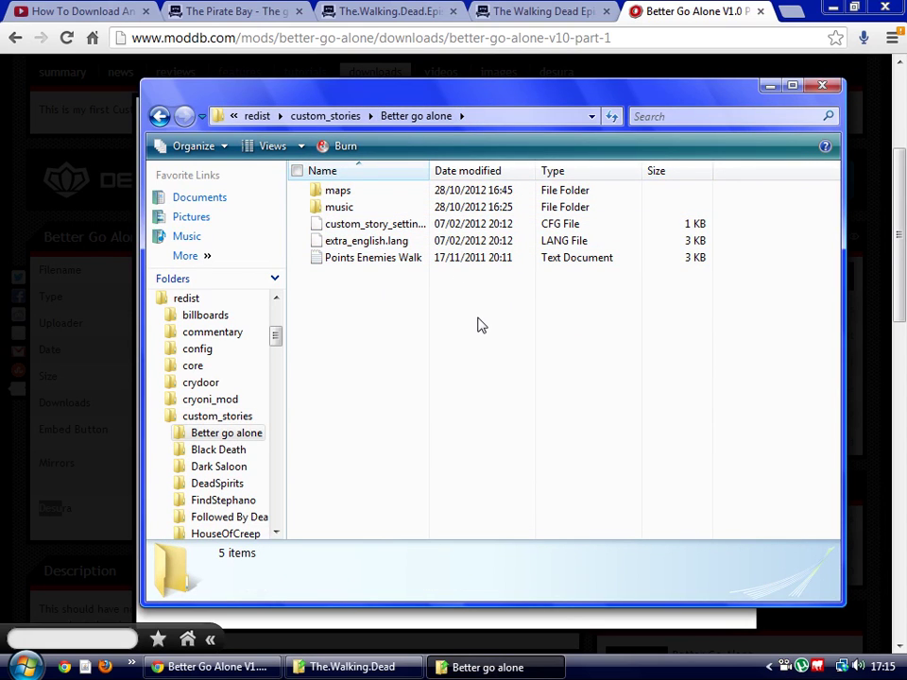
{"action": "left_click_drag", "start_coordinate": [464, 262], "coordinate": [418, 196]}
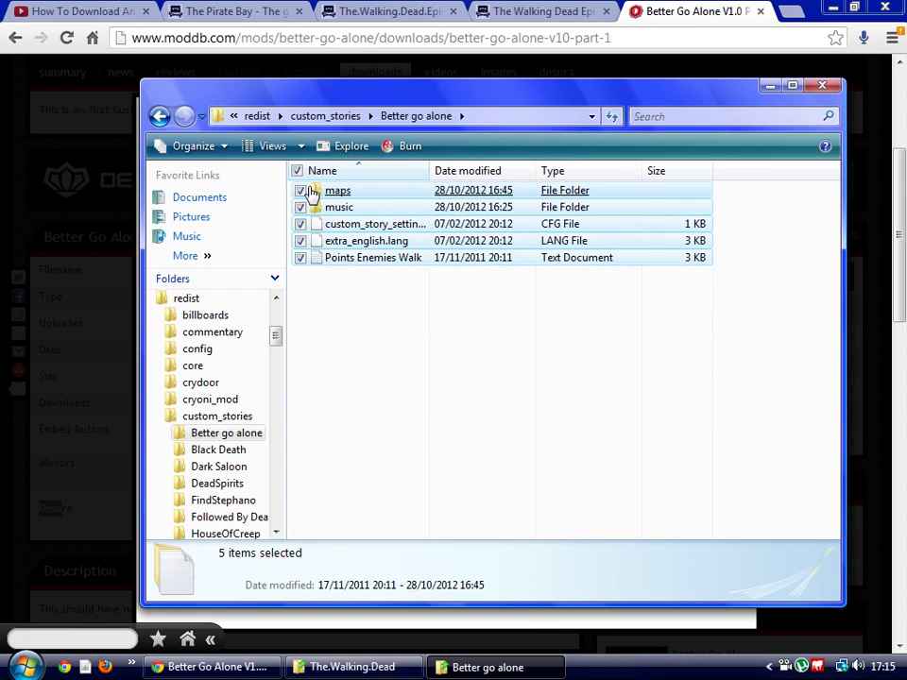
Step: Return to custom_stories, open HouseOfCreep to compare its files, then go back
{"action": "left_click", "coordinate": [325, 115]}
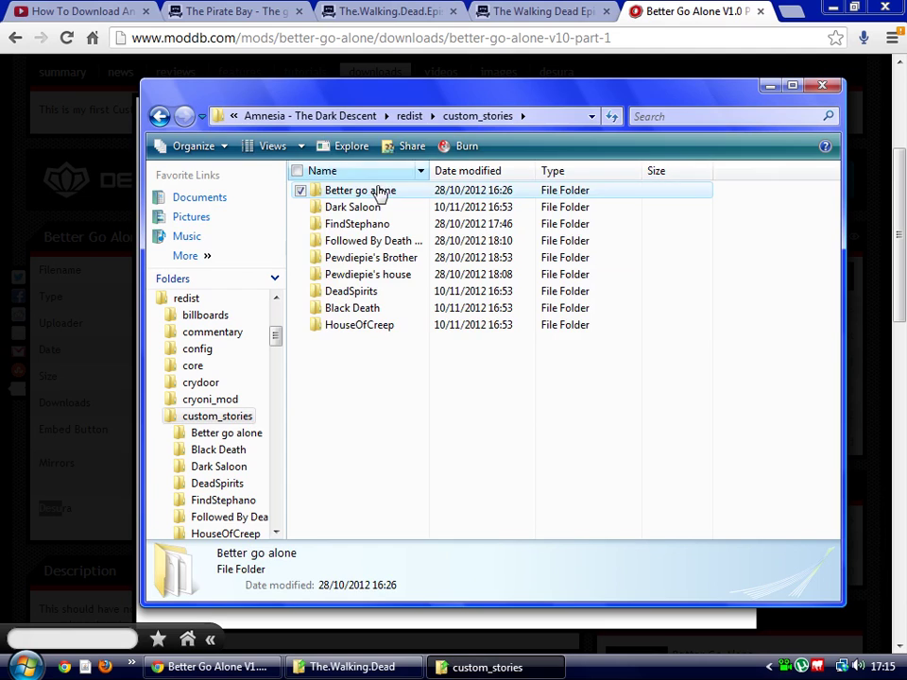
{"action": "left_click_drag", "start_coordinate": [676, 486], "coordinate": [453, 415]}
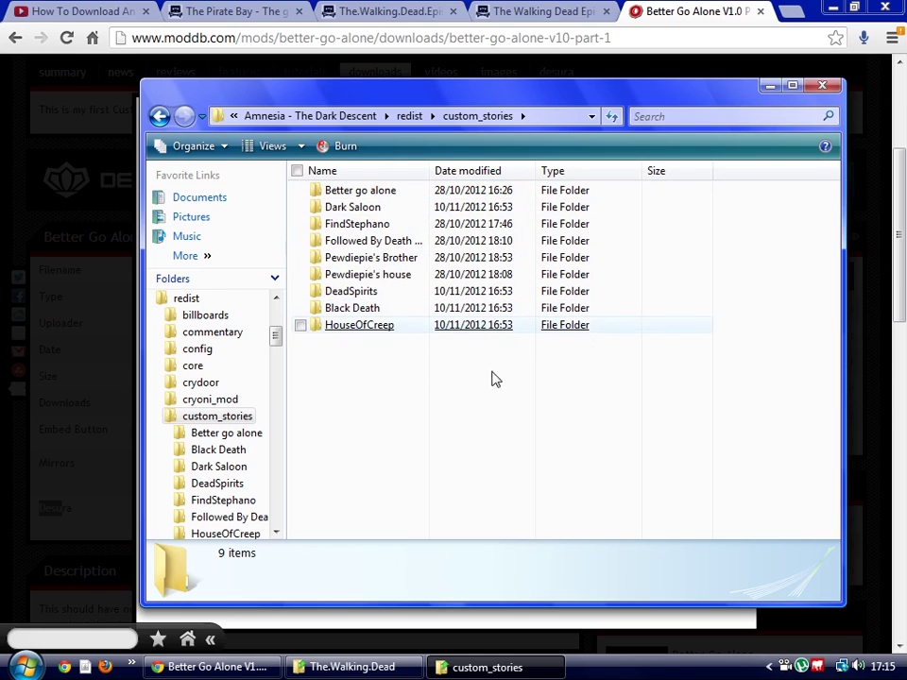
{"action": "left_click", "coordinate": [355, 330]}
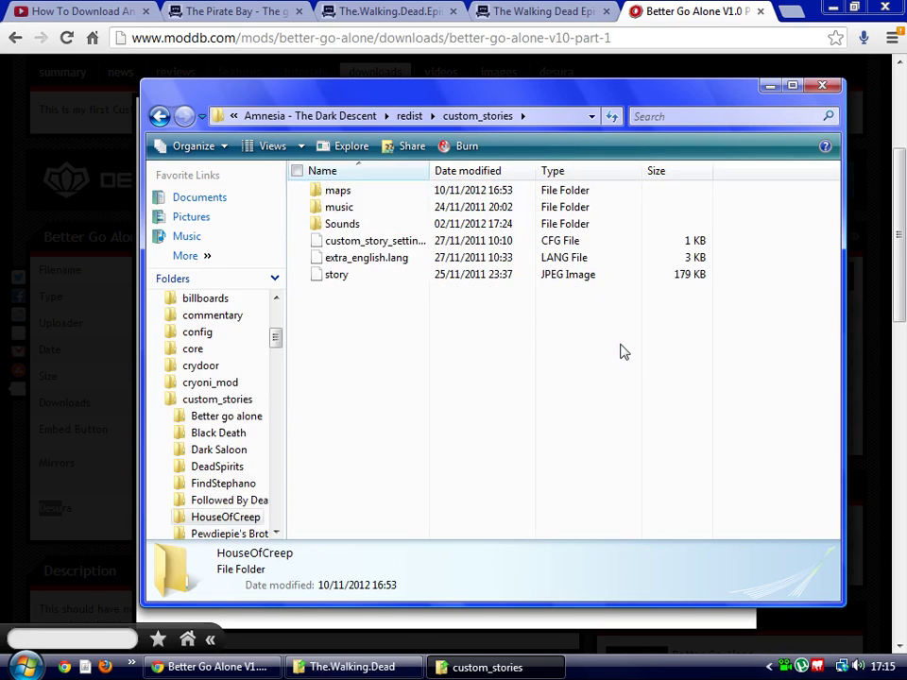
{"action": "left_click_drag", "start_coordinate": [399, 264], "coordinate": [364, 213]}
{"action": "left_click", "coordinate": [502, 412]}
{"action": "left_click", "coordinate": [325, 115]}
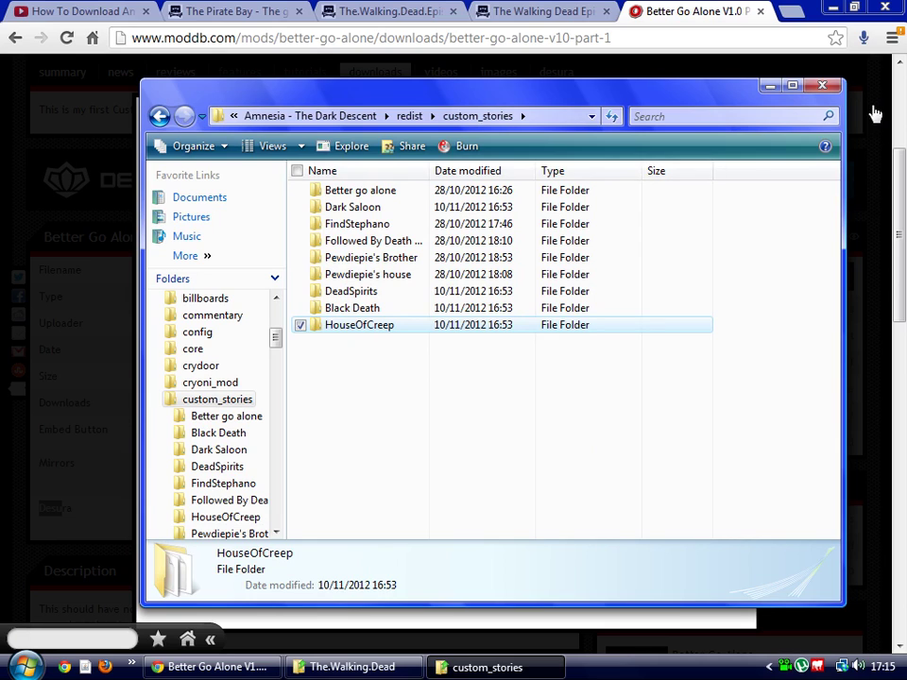
{"action": "left_click", "coordinate": [355, 361]}
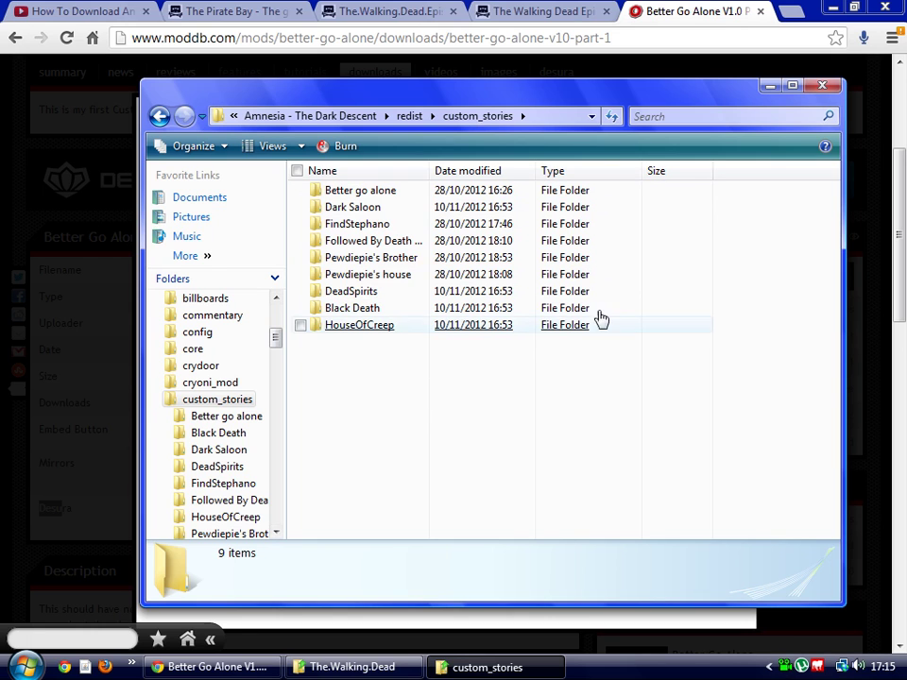
Step: Close the custom_stories folder window and the Gamefront download popup
{"action": "left_click", "coordinate": [822, 87]}
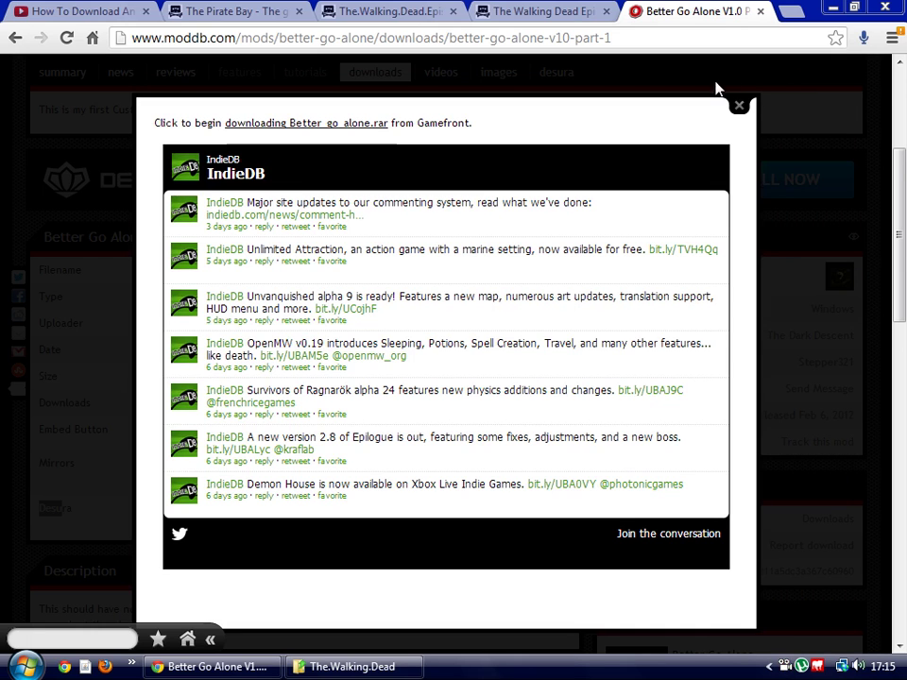
{"action": "left_click", "coordinate": [736, 109]}
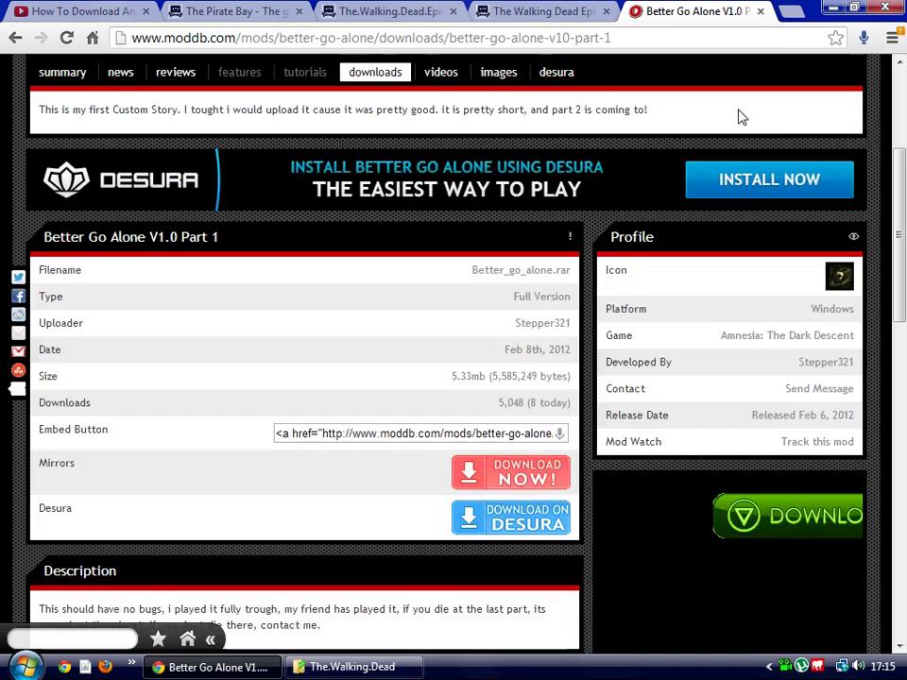
Step: Minimise Chrome on the Better Go Alone V1.0 Part 1 page to reveal the desktop
{"action": "left_click", "coordinate": [832, 10]}
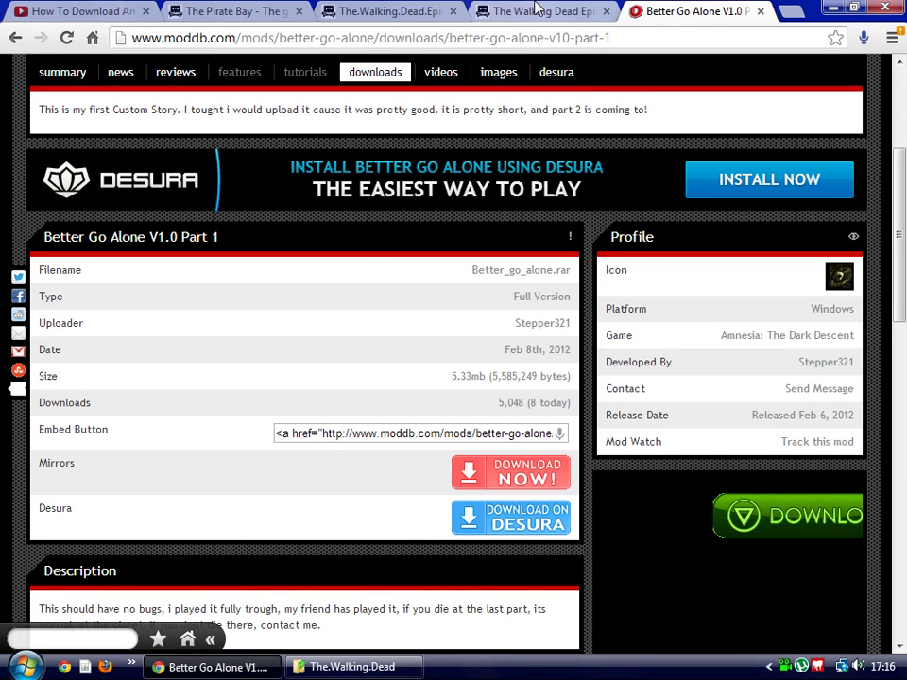
{"action": "left_click_drag", "start_coordinate": [119, 240], "coordinate": [43, 238]}
{"action": "left_click", "coordinate": [267, 243]}
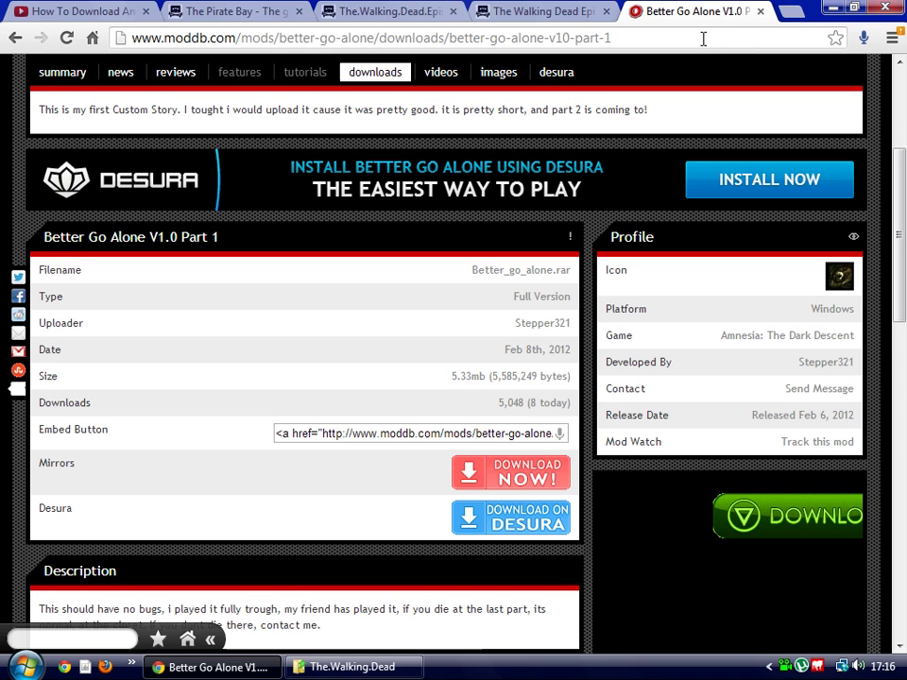
{"action": "left_click", "coordinate": [832, 7]}
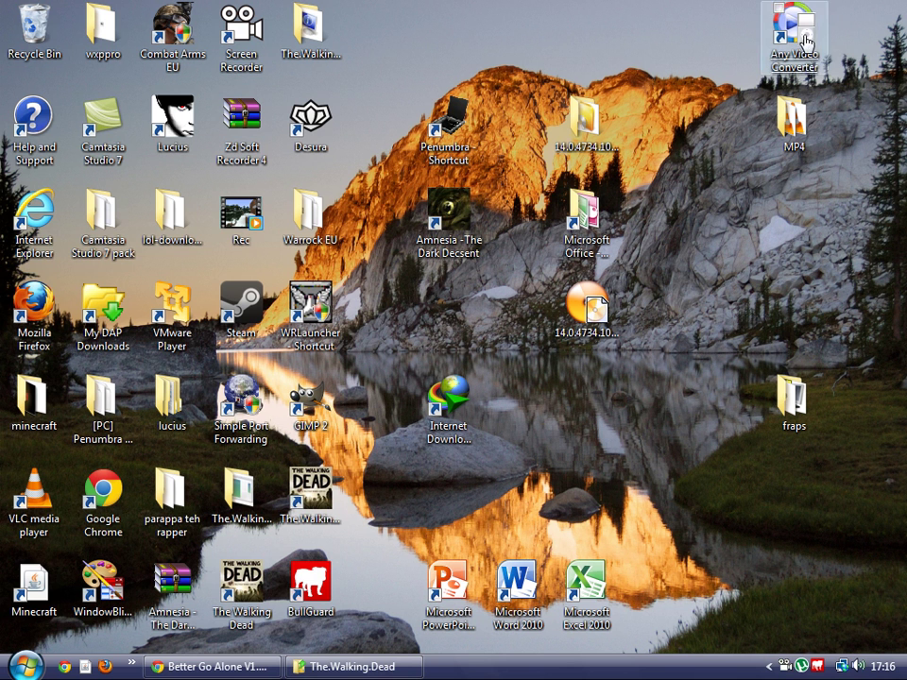